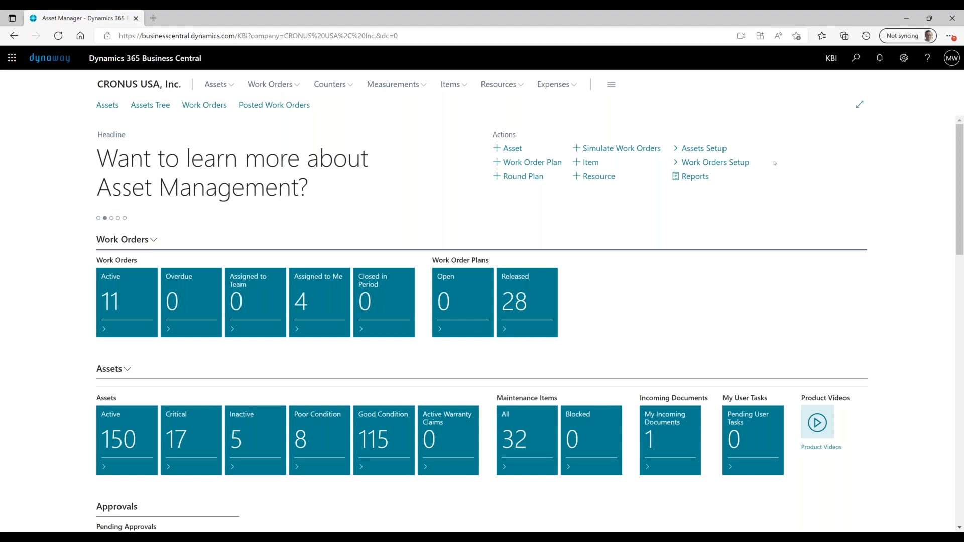
Search for "form templates" and open the Form Templates list
click(856, 59)
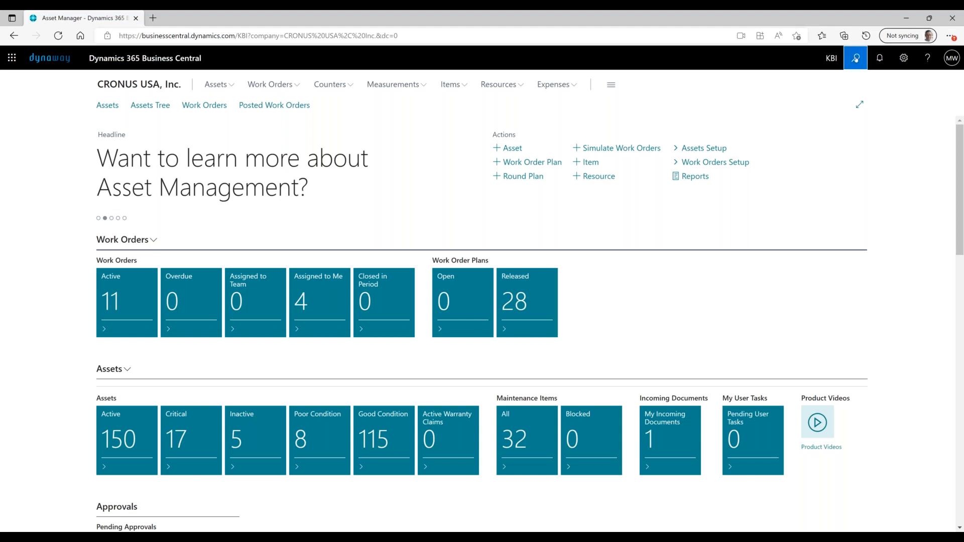
text(form)
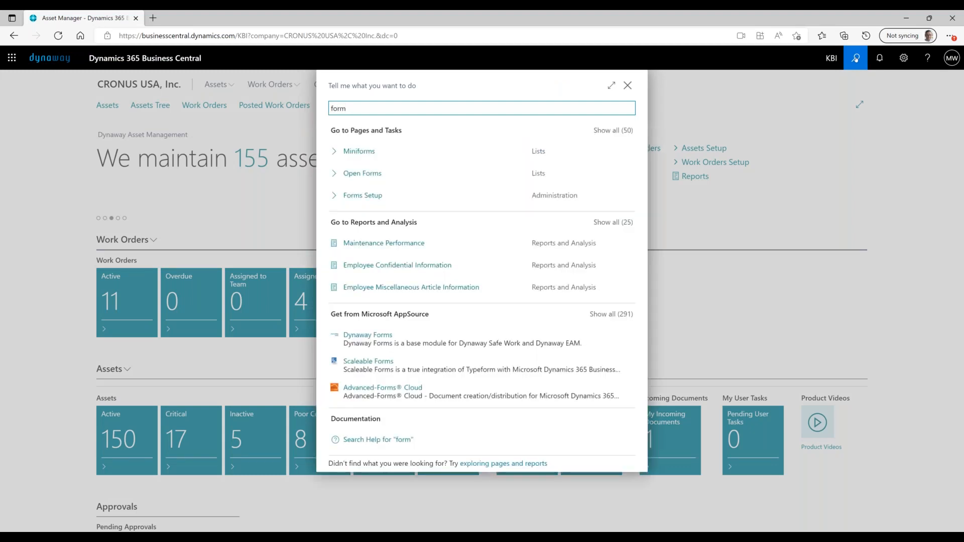
text( templates)
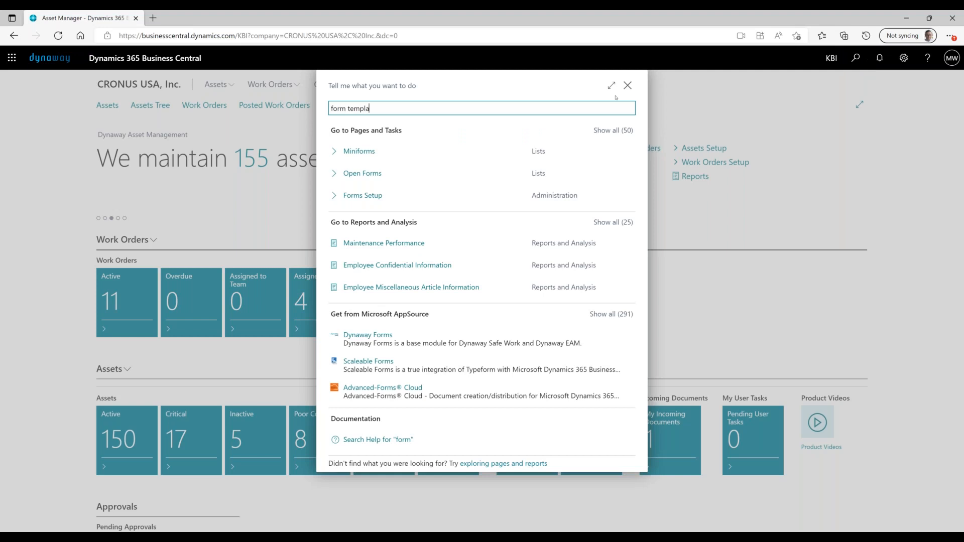
click(402, 152)
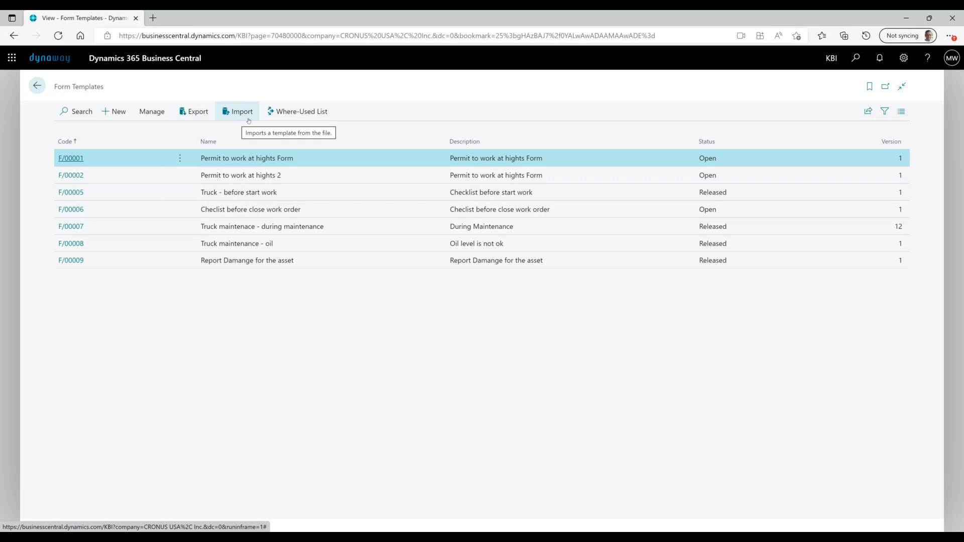
click(284, 115)
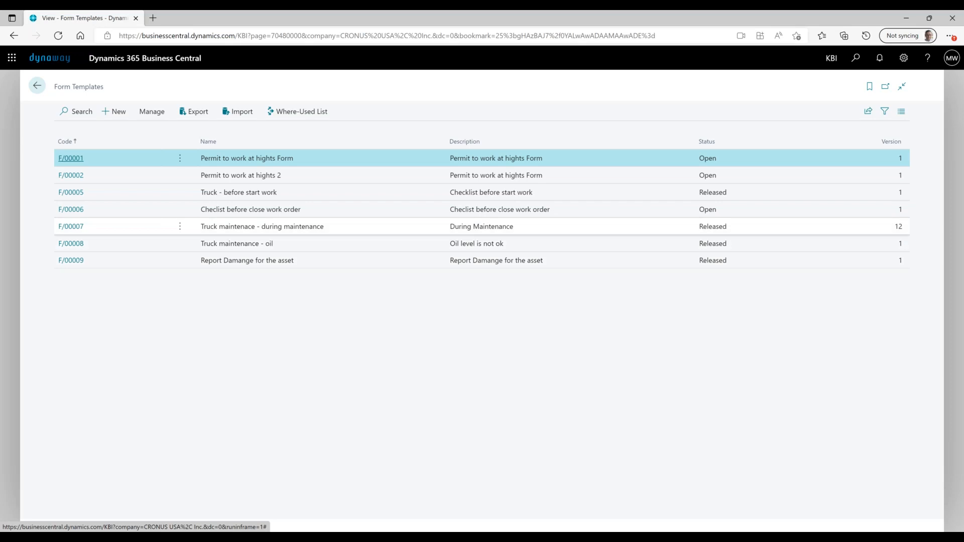
Open form template F/00007 for truck maintenance and reopen it for editing
click(78, 226)
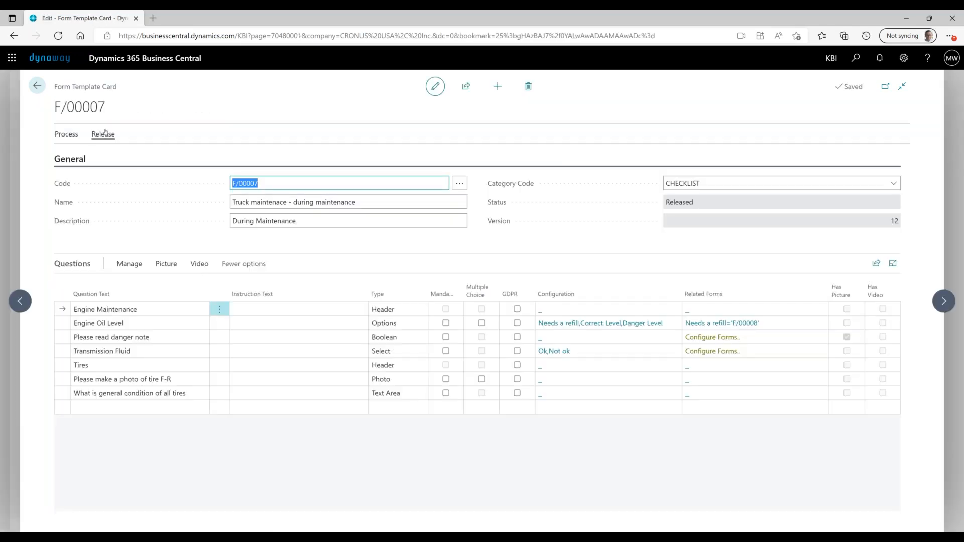
click(104, 134)
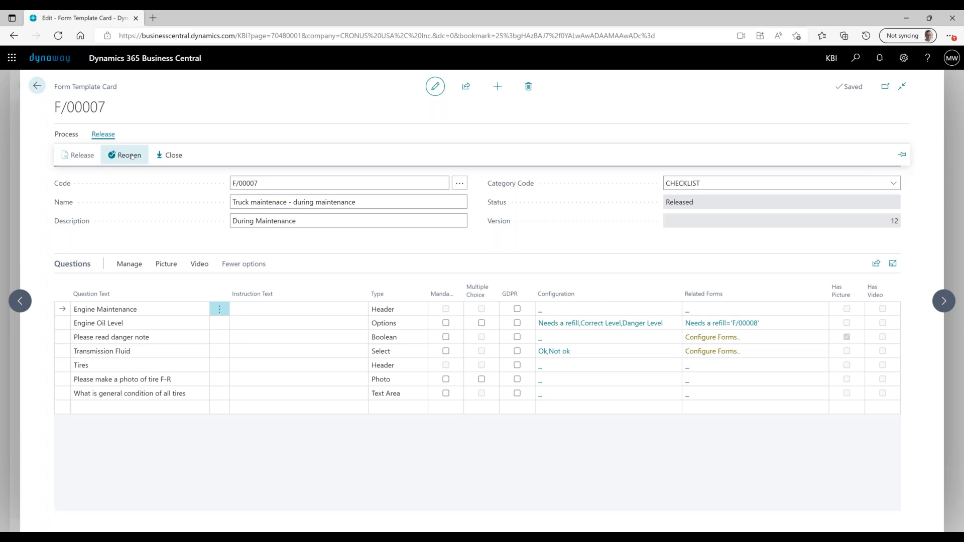
click(129, 156)
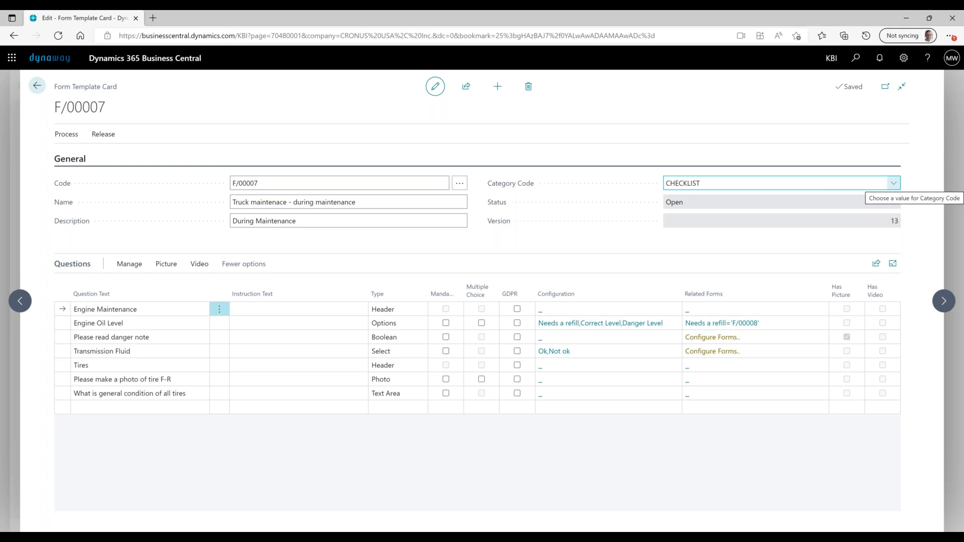
Examine the full list of form template categories and their types for the Category Code, then cancel the selection
click(894, 185)
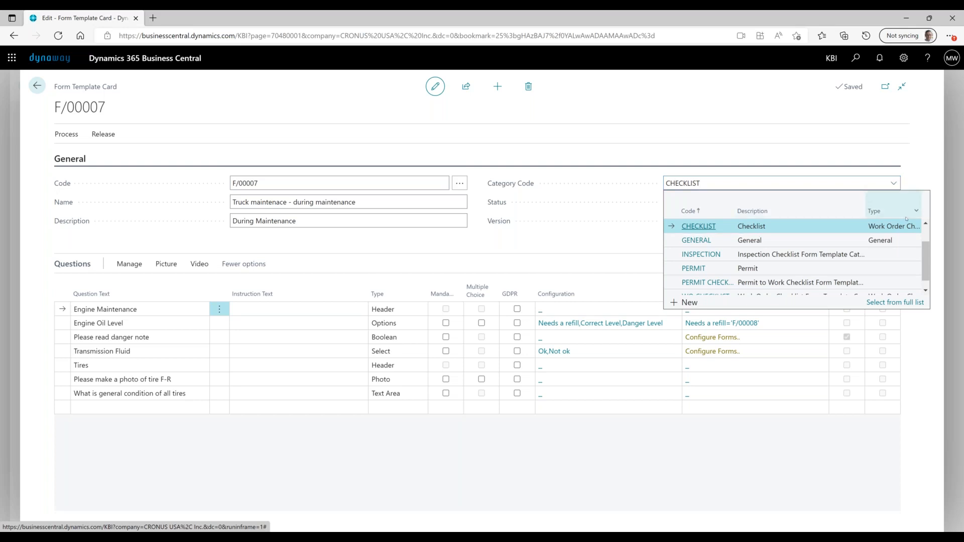
click(884, 302)
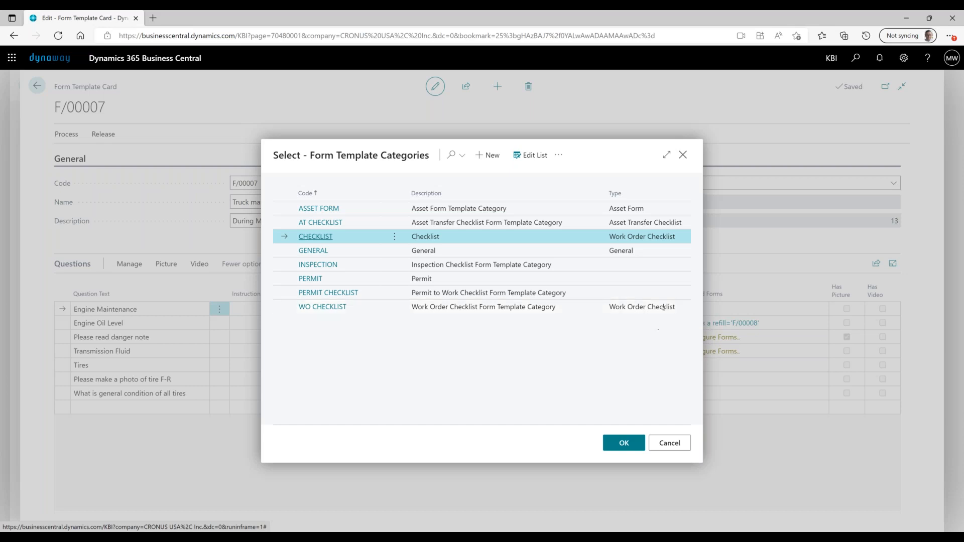
click(681, 445)
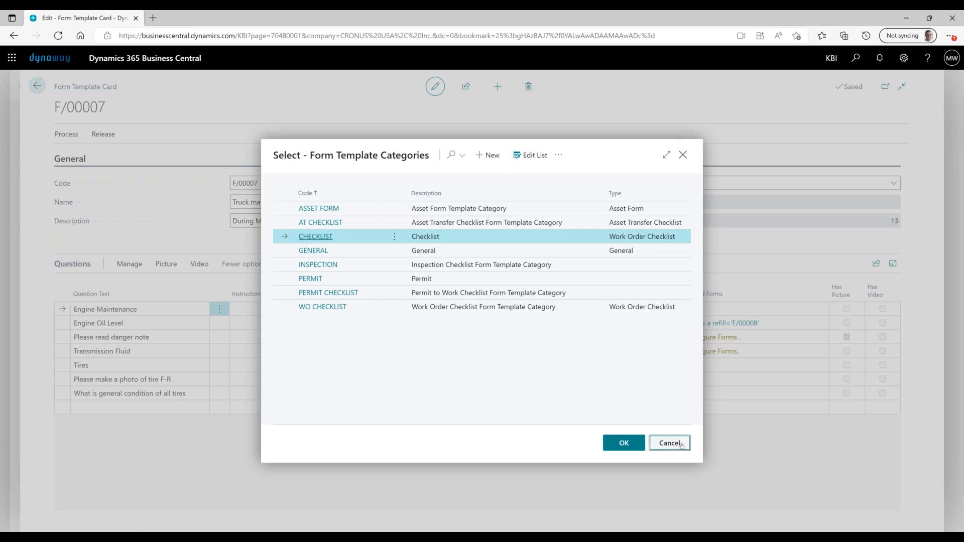
click(682, 444)
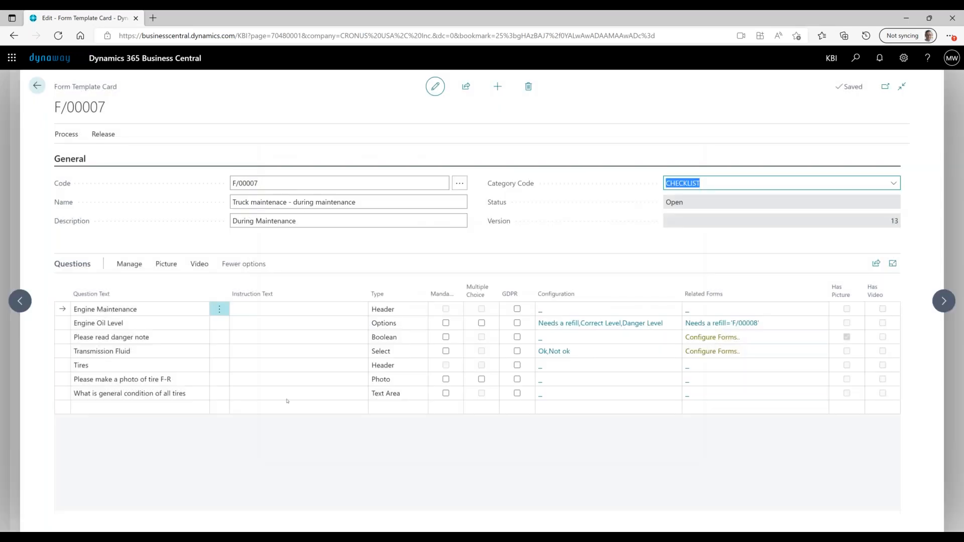
Enter the instruction text "Please check the level it is in the enine left side" for the Engine Oil Level question
click(245, 306)
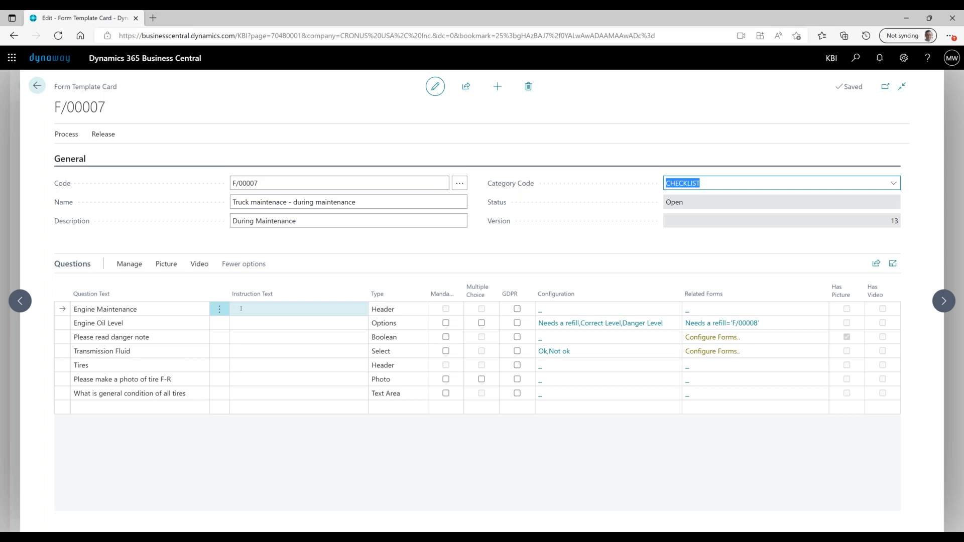
click(137, 309)
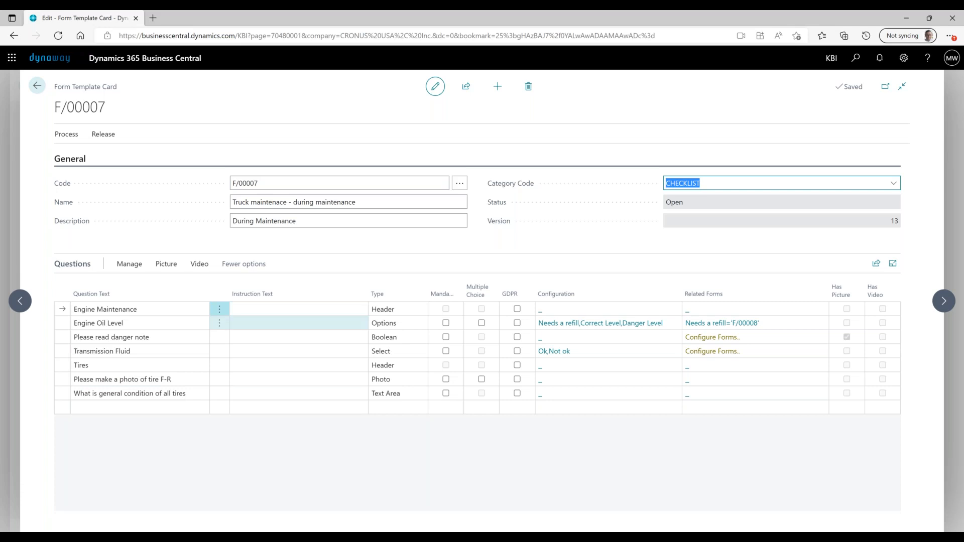
click(273, 323)
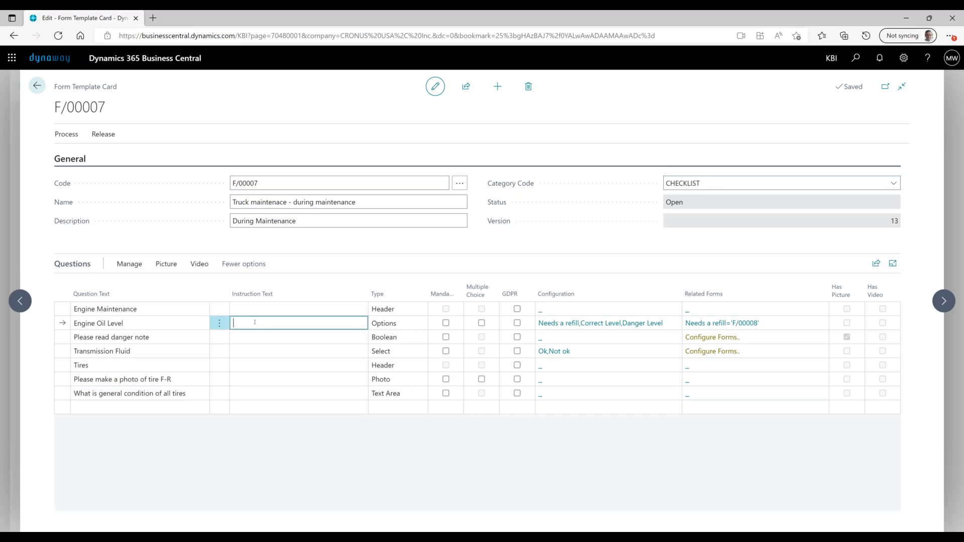
text(Please check the level it is in the en)
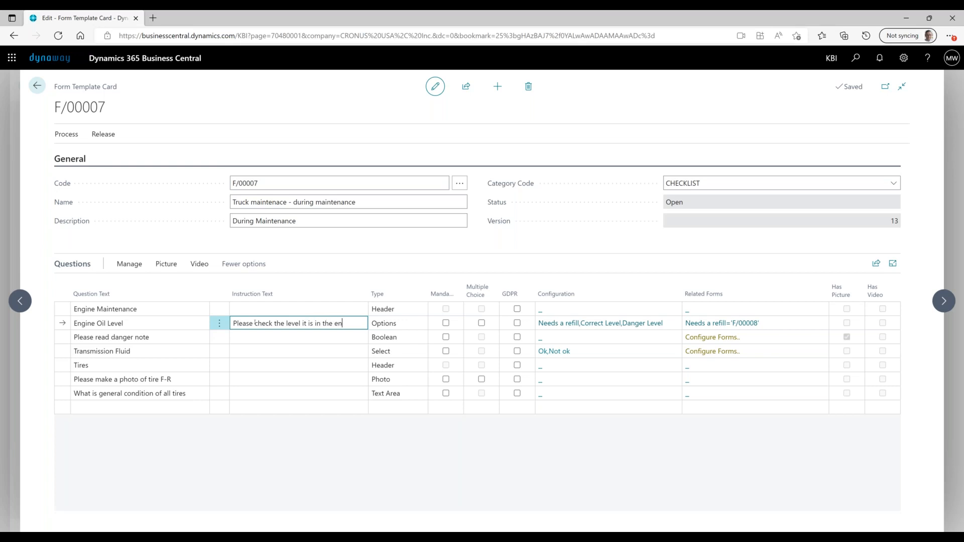
text(i)
text(left site)
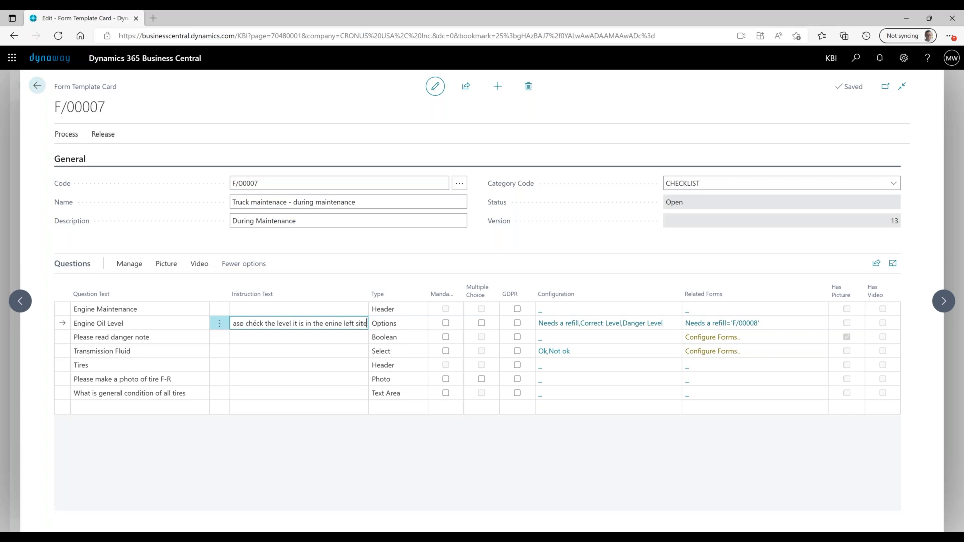
key(BackSpace)
key(BackSpace)
text(de)
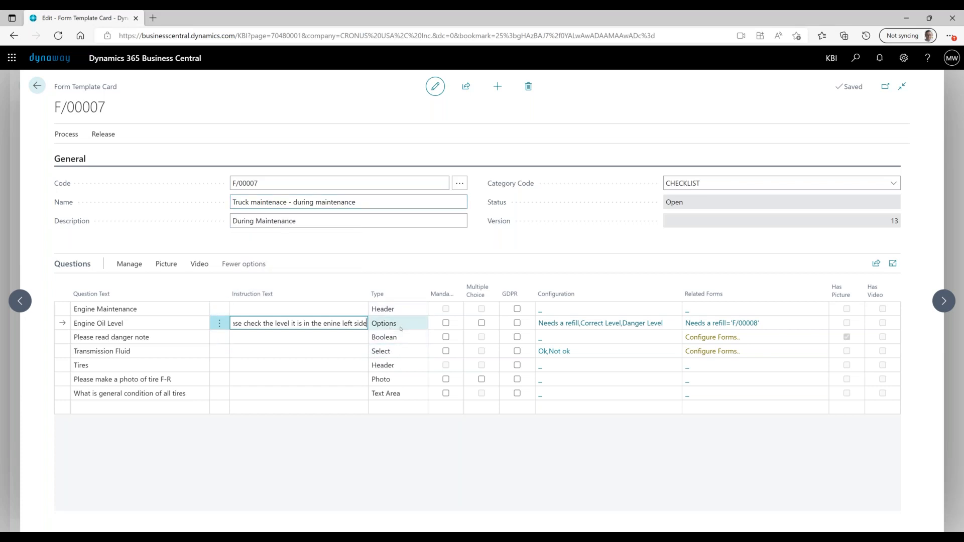
Examine the available question types on a blank question line without choosing one
click(402, 409)
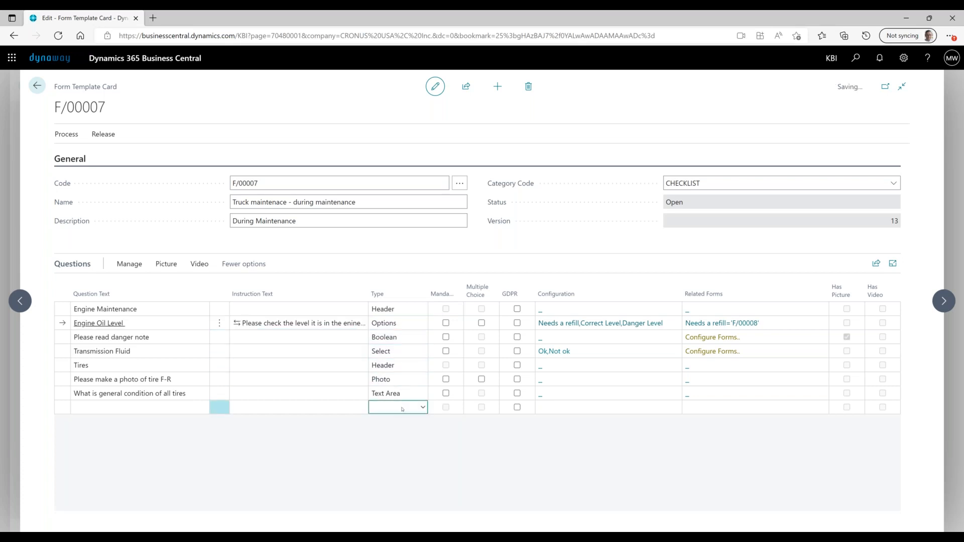
click(414, 406)
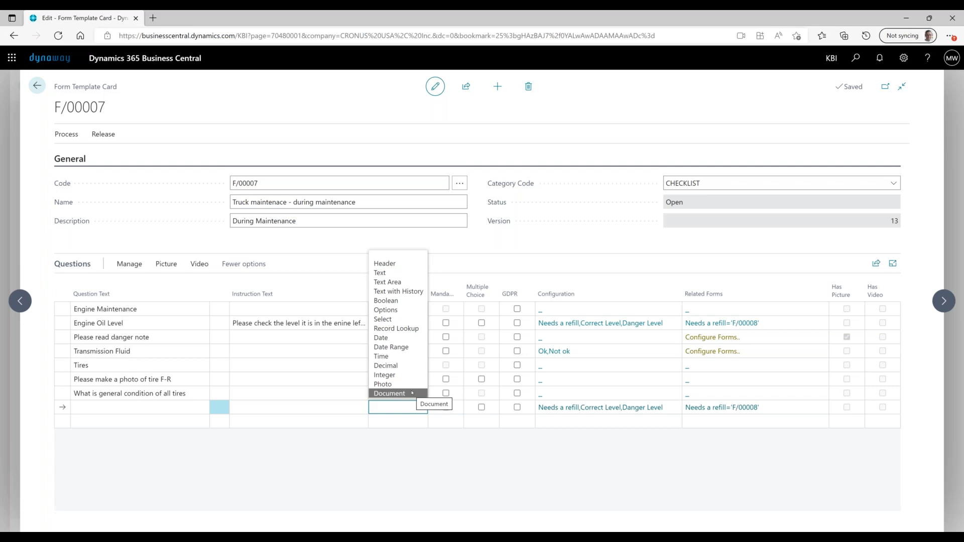
click(513, 466)
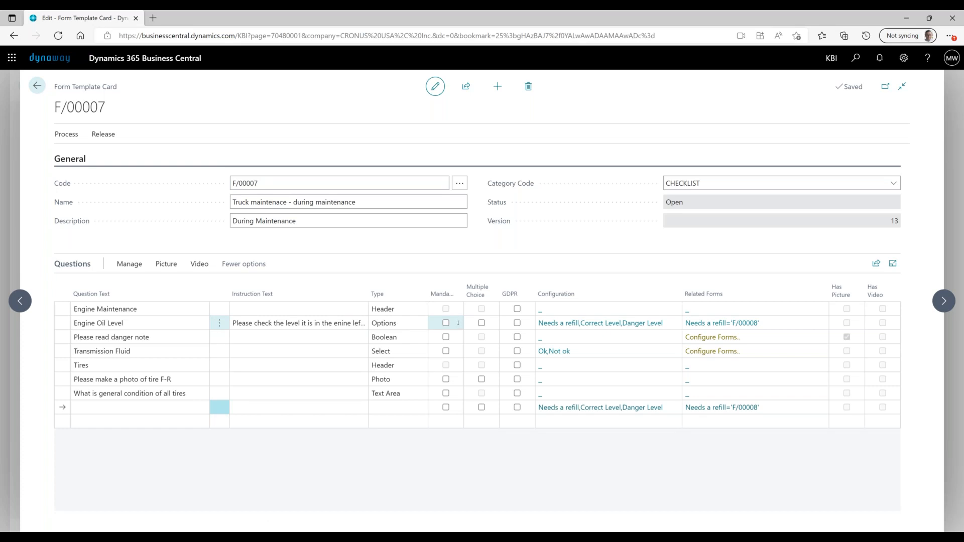
click(471, 315)
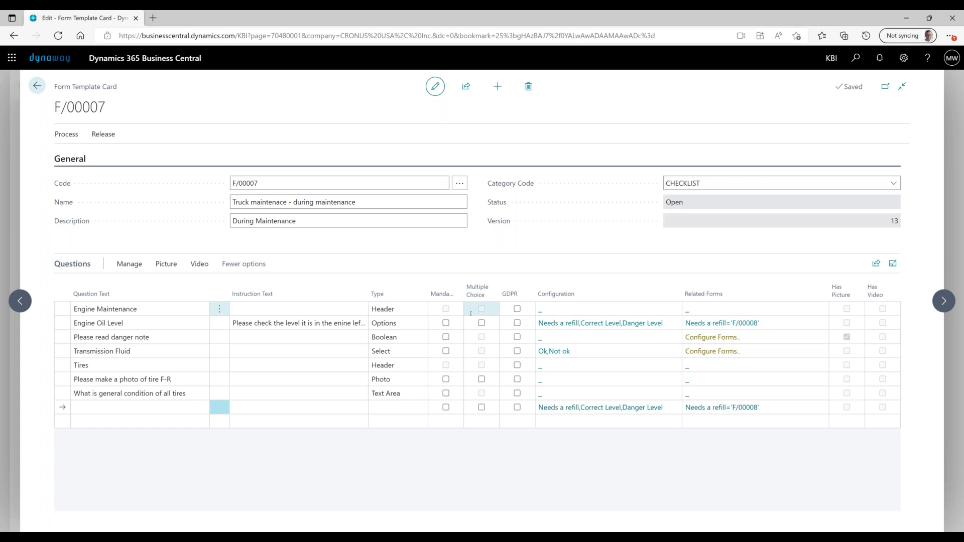
click(470, 327)
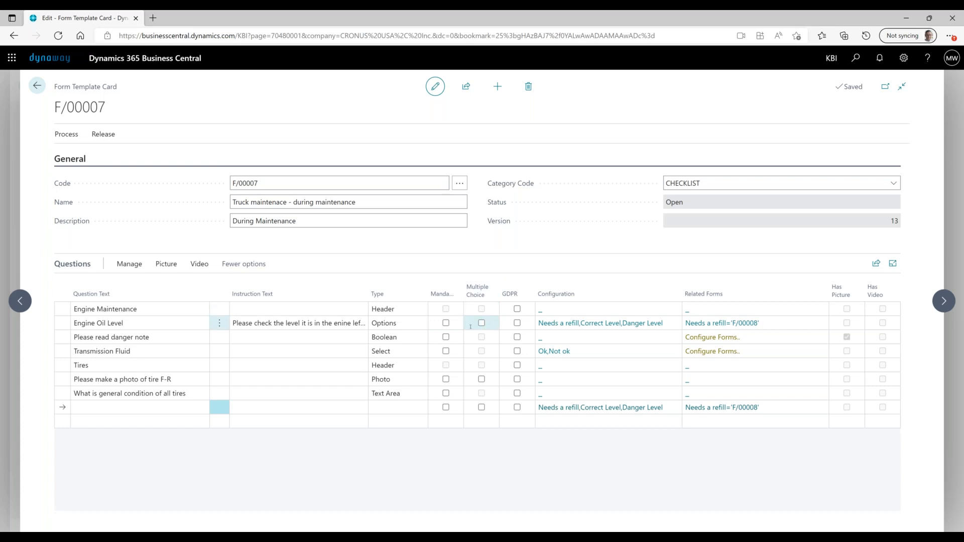
click(475, 377)
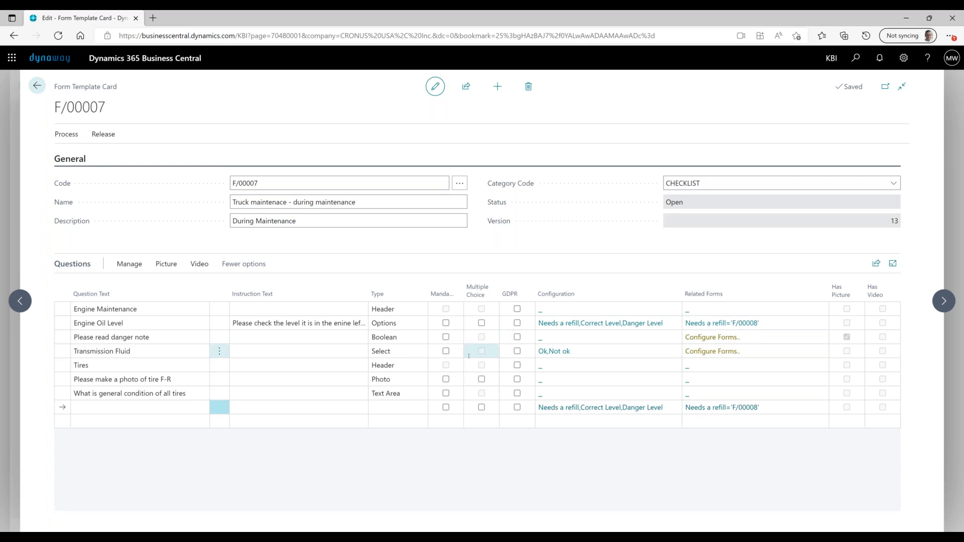
click(467, 336)
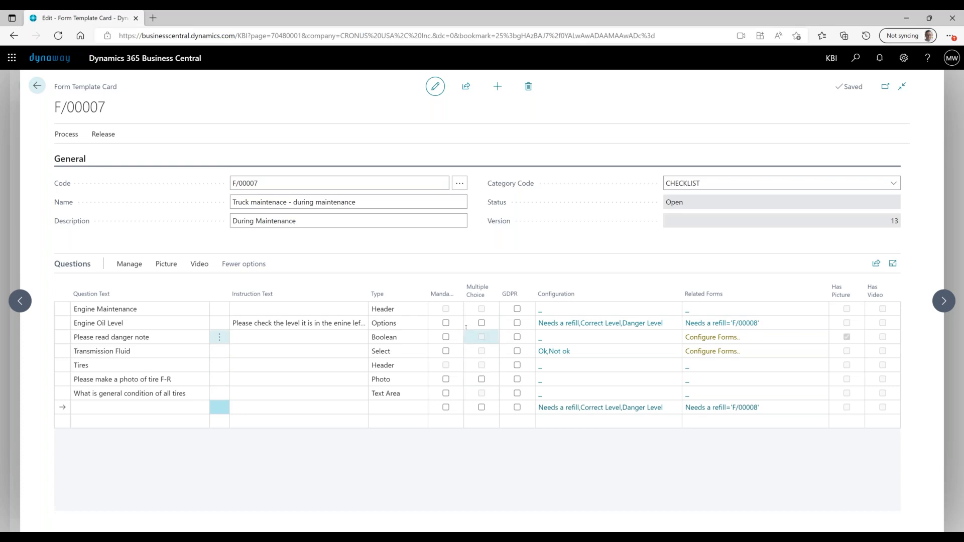
click(466, 328)
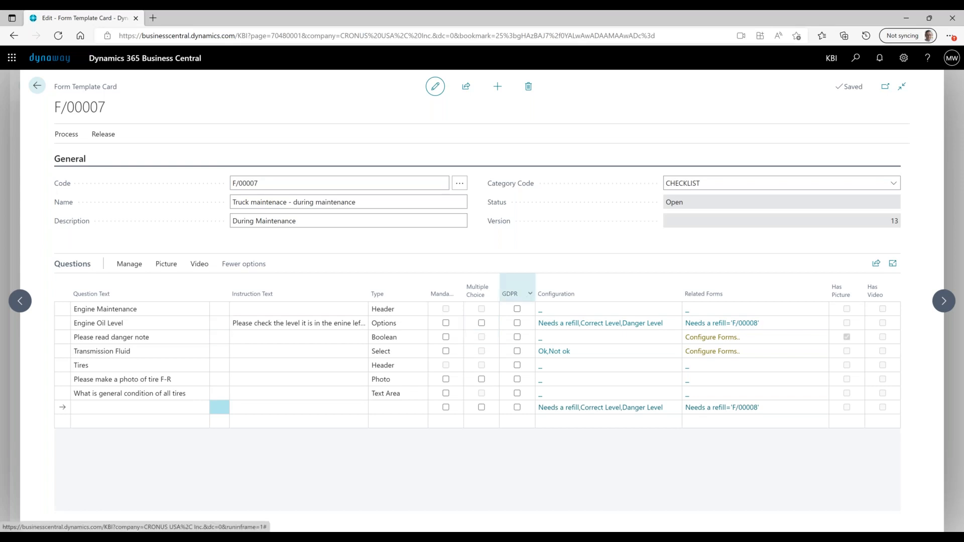
mouse_move(530, 293)
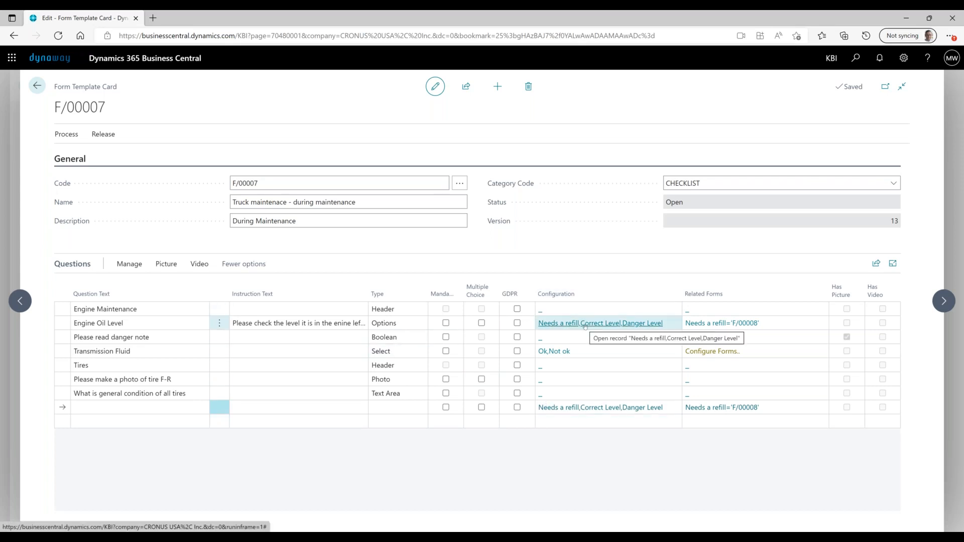
Review the answer options and the form triggered in the Engine Oil Level question's configuration, then close it
click(397, 327)
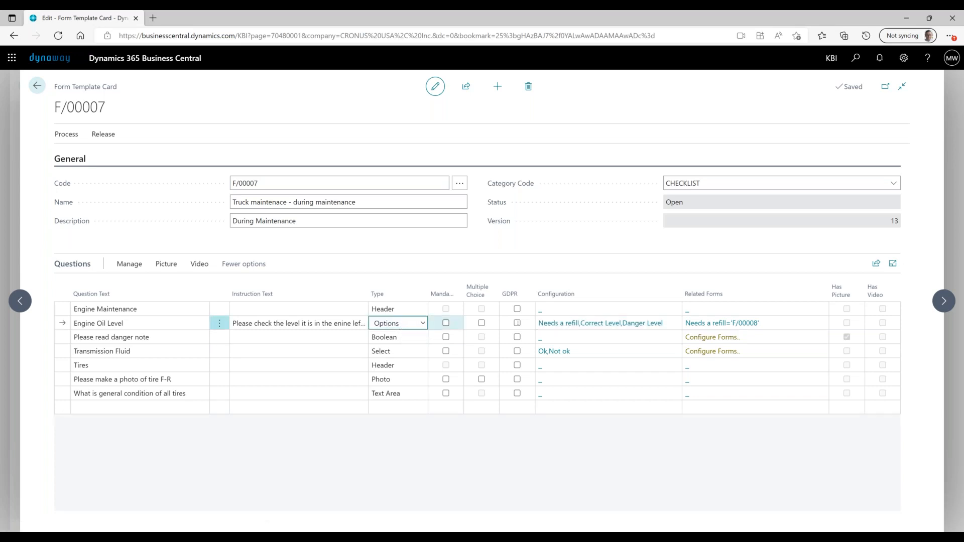
click(600, 324)
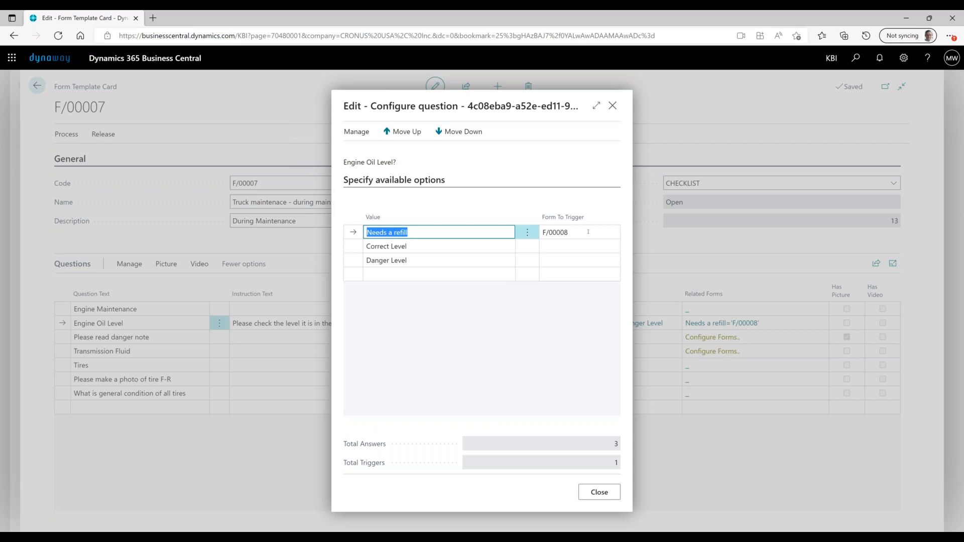
click(448, 232)
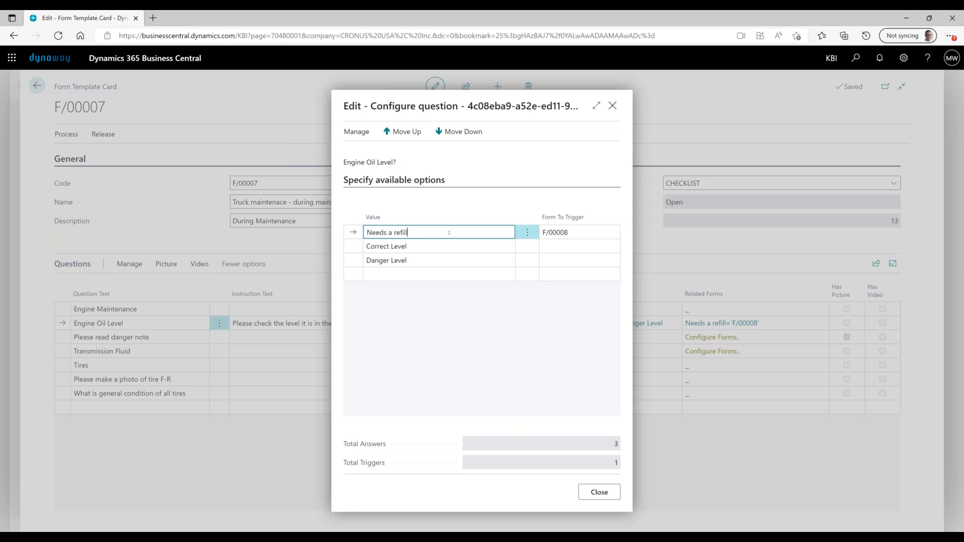
click(573, 233)
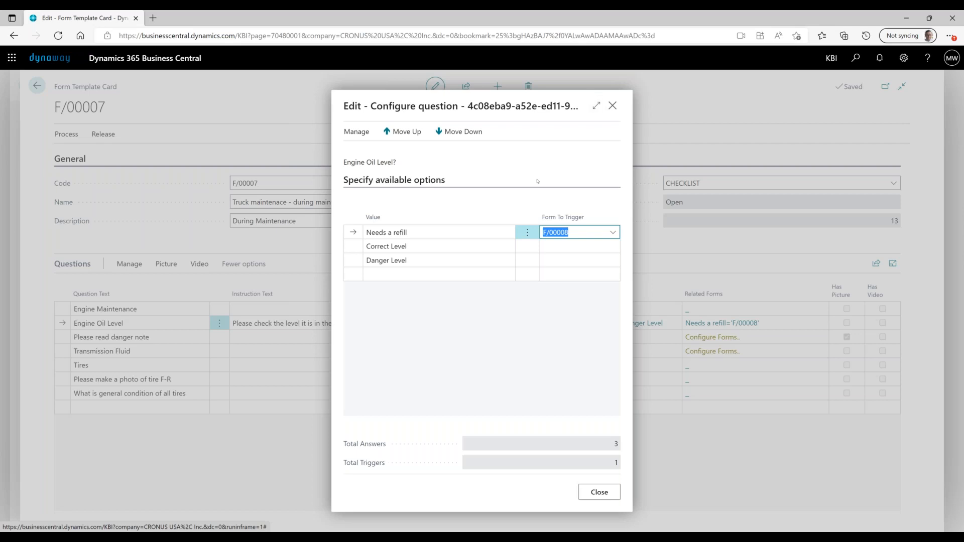
click(613, 104)
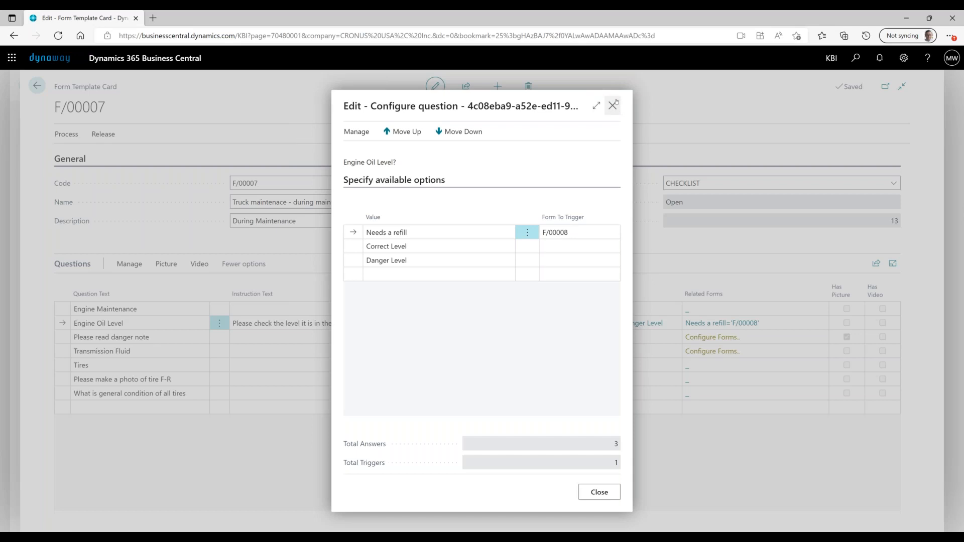
click(614, 103)
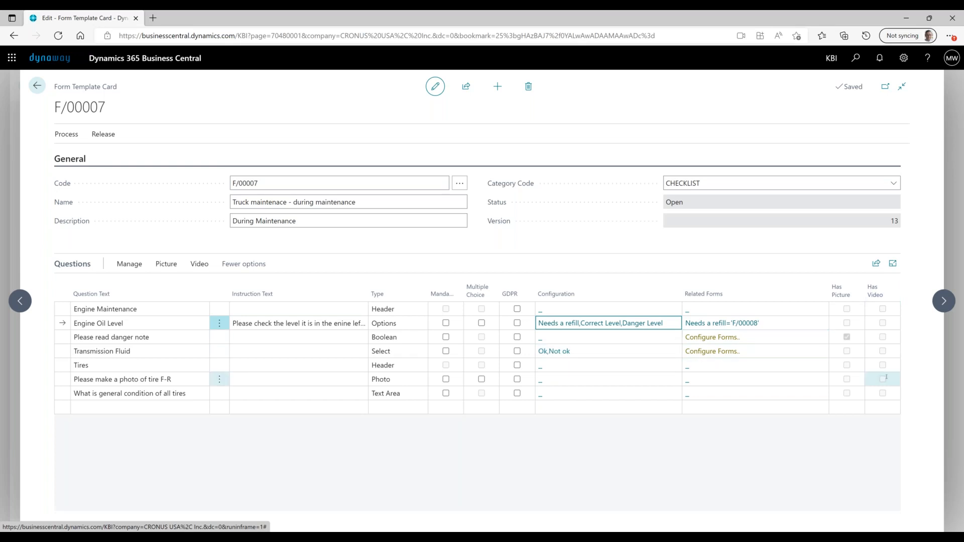
Review the picture import, export and delete options for the Engine Oil Level question without using any of them
mouse_move(845, 284)
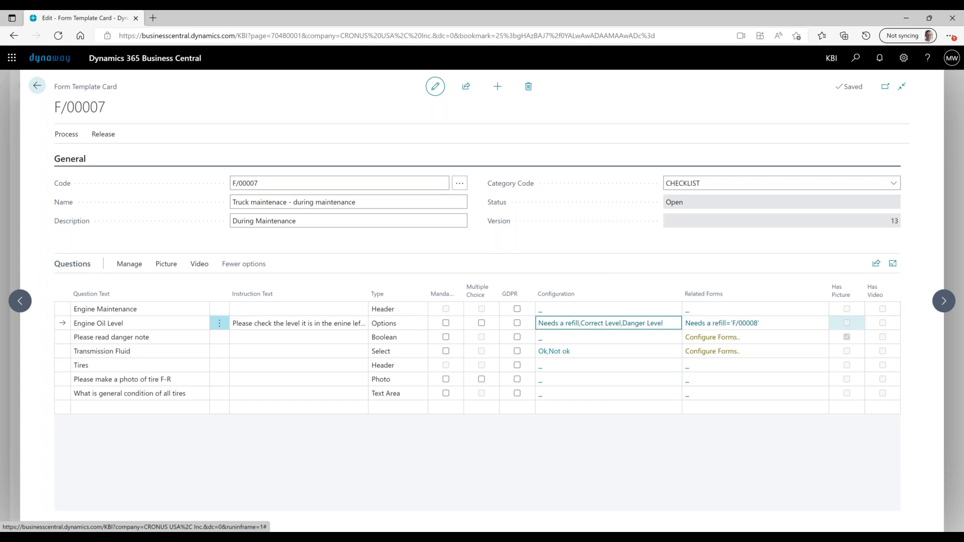
click(173, 265)
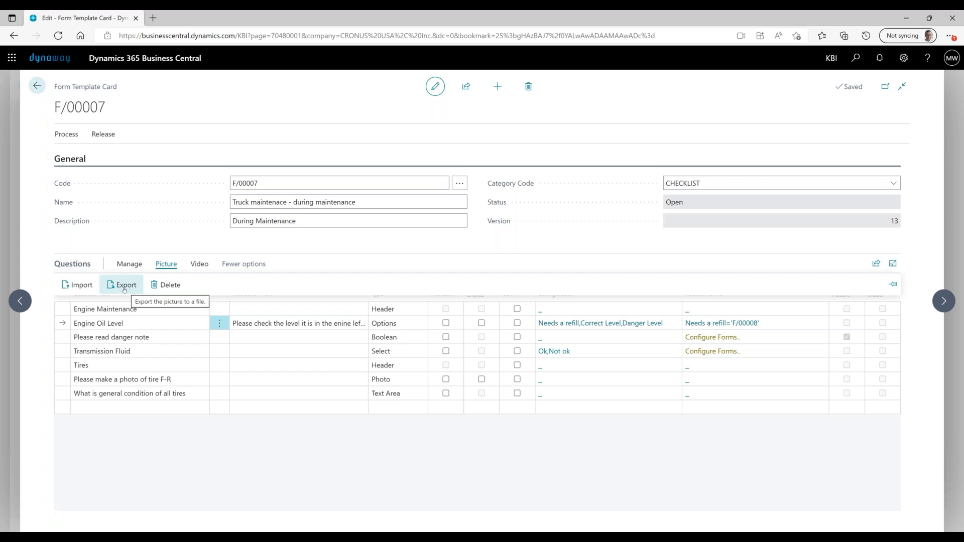
click(187, 270)
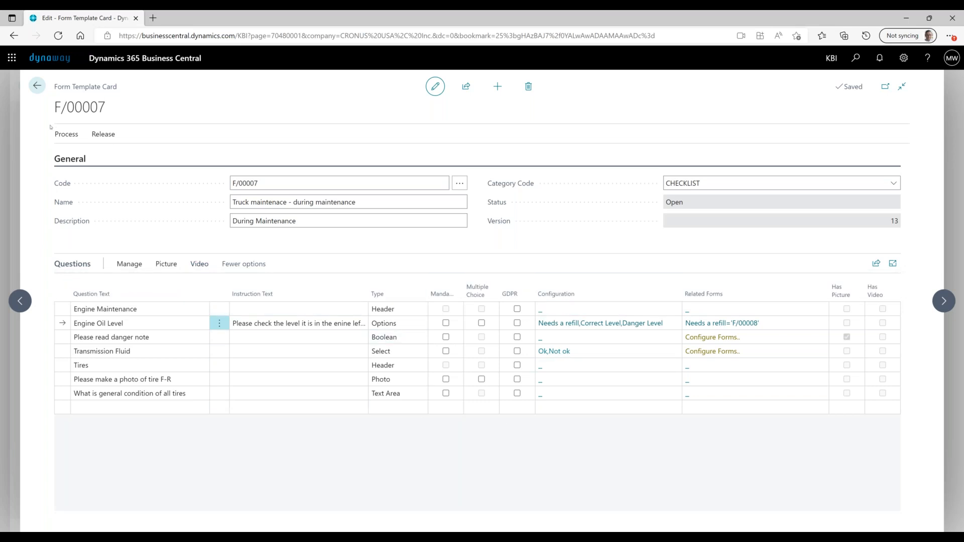
Release the Truck maintenance form template and open a preview of the form
click(94, 135)
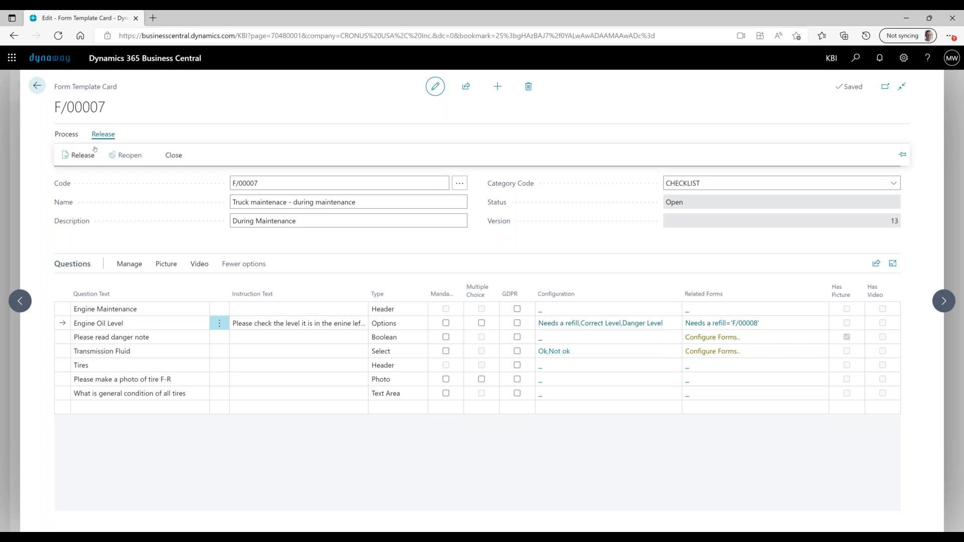
click(81, 155)
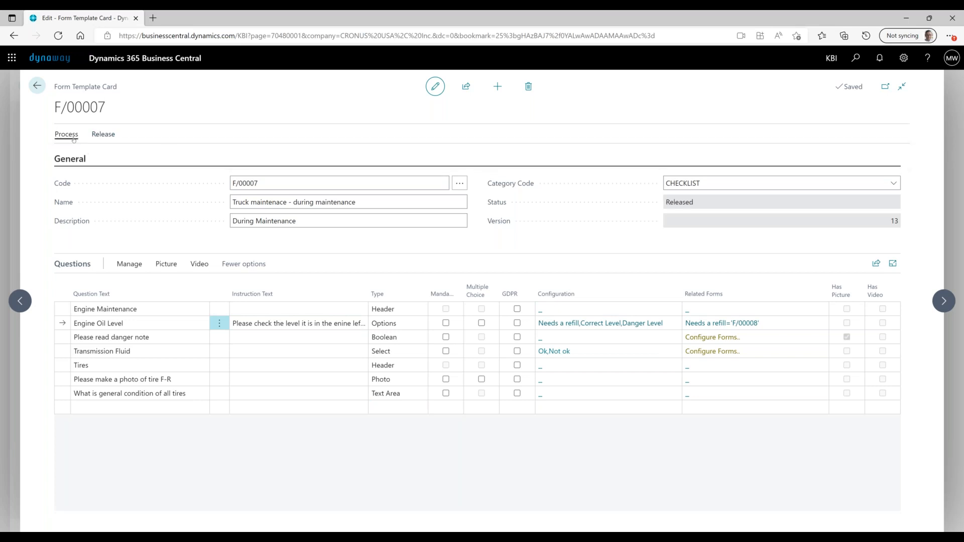
click(73, 139)
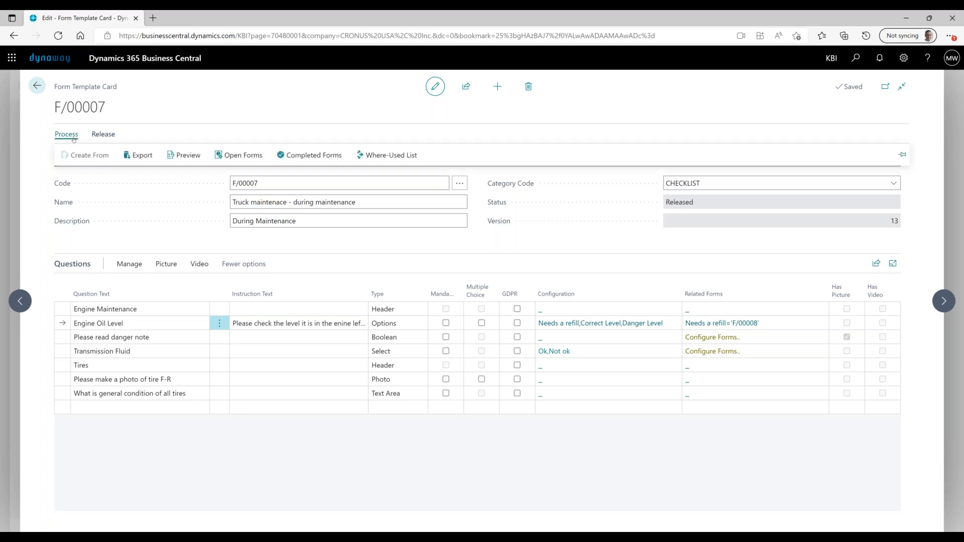
click(189, 156)
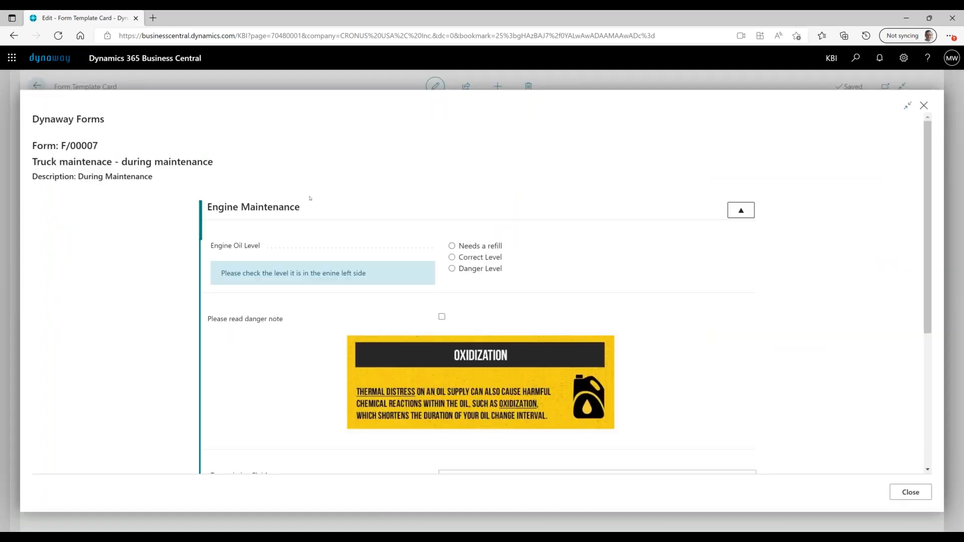
Examine the preview's collapsible Engine Maintenance and Tires sections, the oil level instruction and the Transmission Fluid choices, then close the preview
click(741, 210)
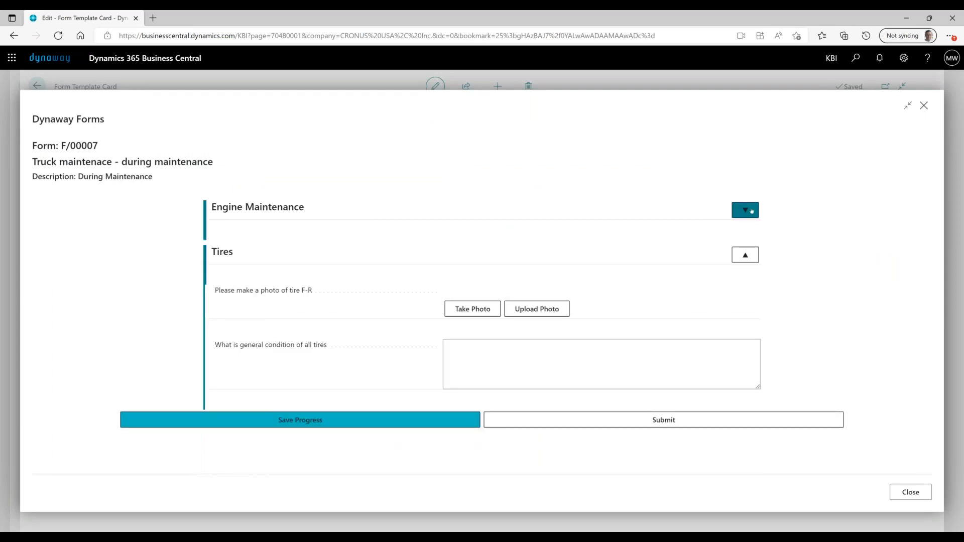
click(745, 210)
click(752, 211)
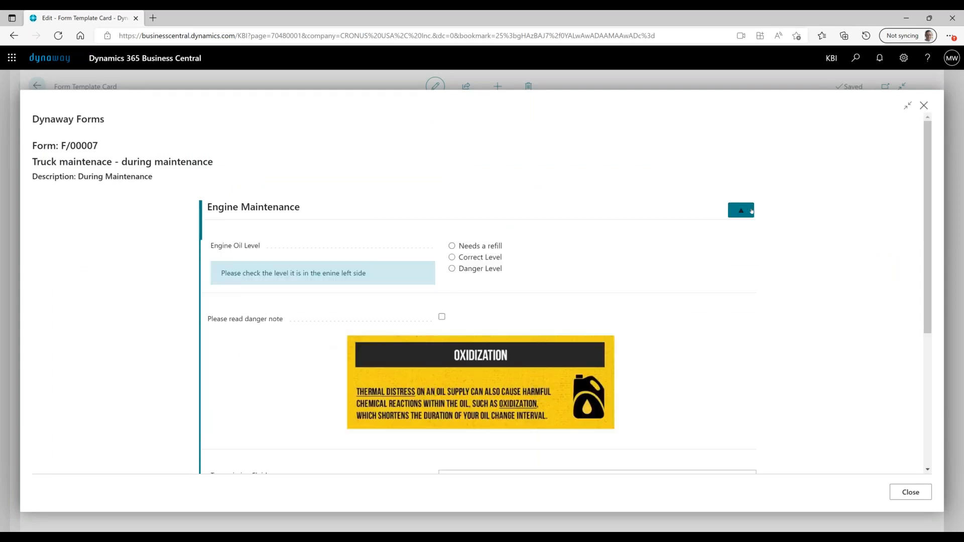
click(751, 211)
scroll(213, 199, down, 1)
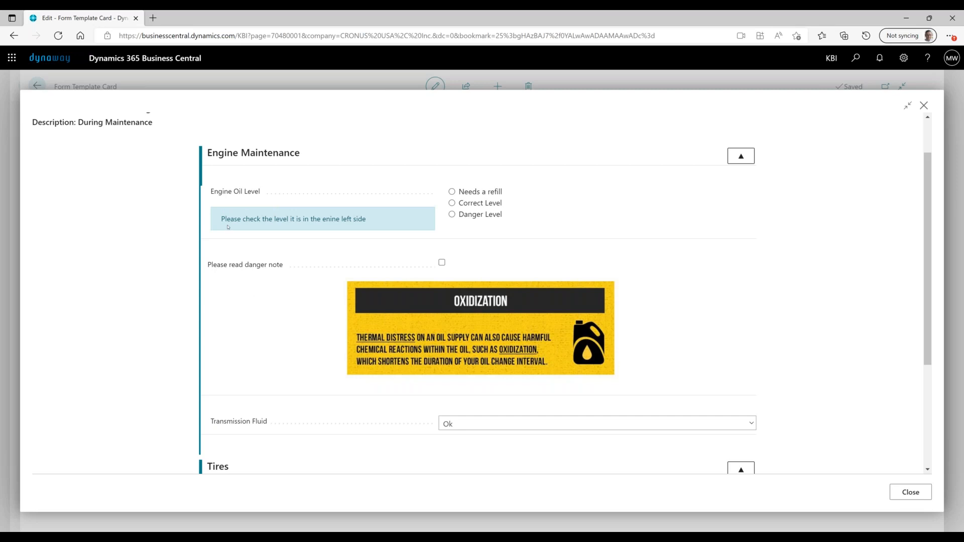
drag(242, 221, 412, 221)
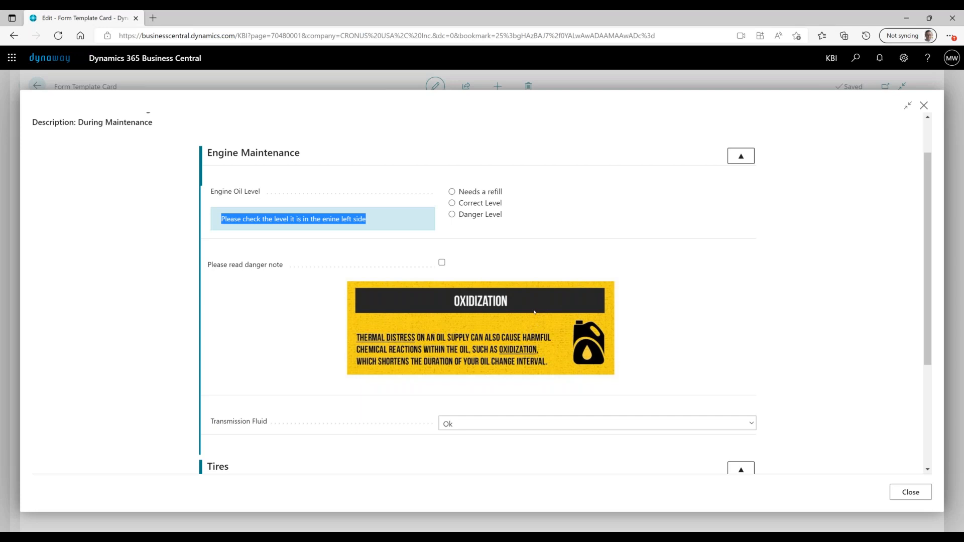
scroll(534, 311, down, 3)
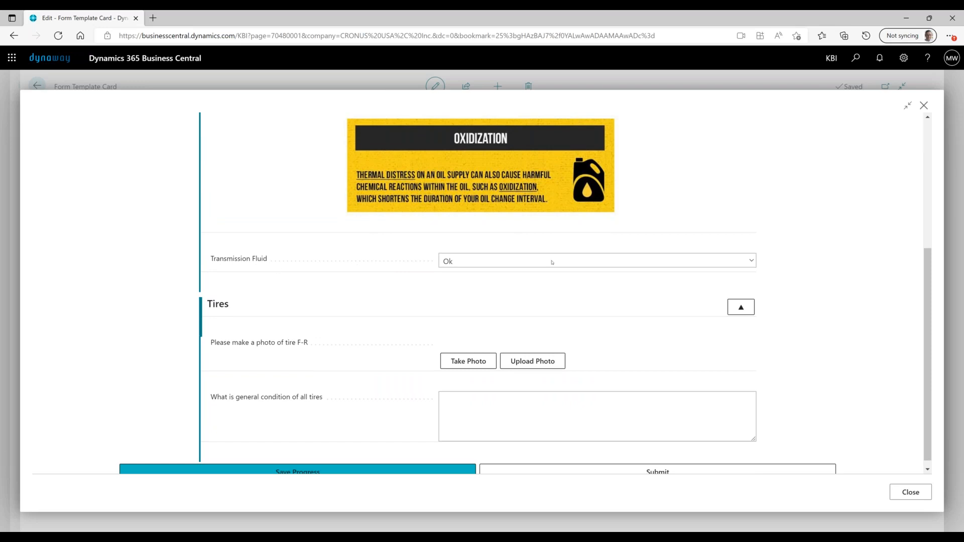
click(624, 263)
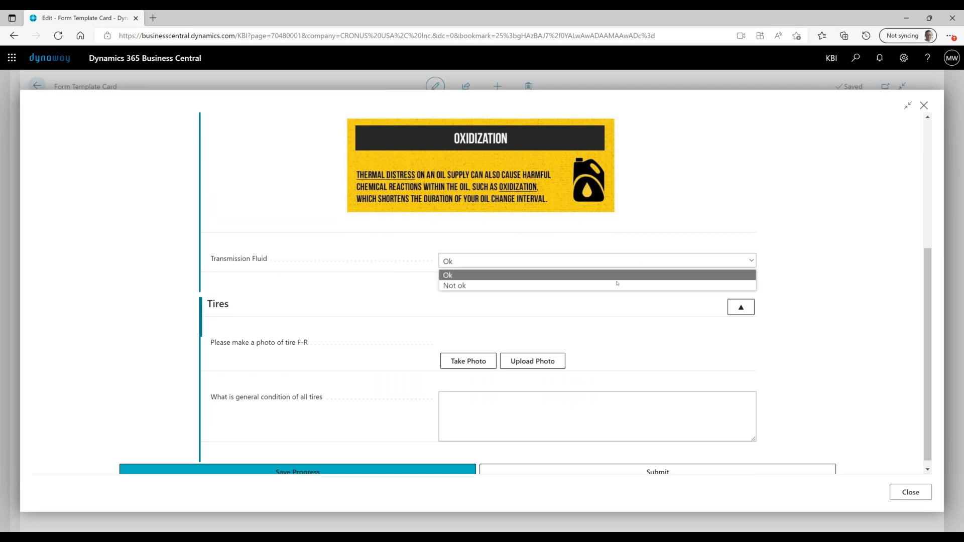
click(833, 260)
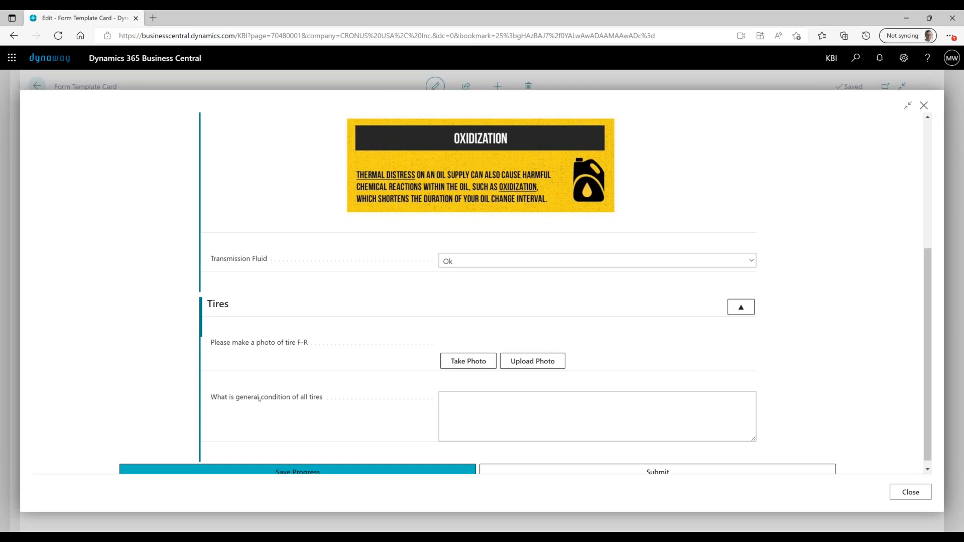
scroll(258, 398, down, 1)
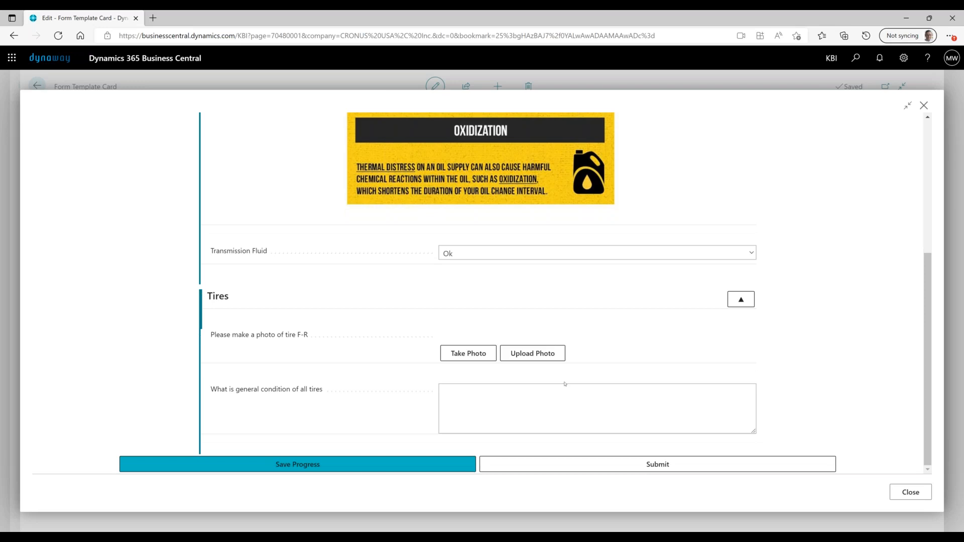
click(914, 496)
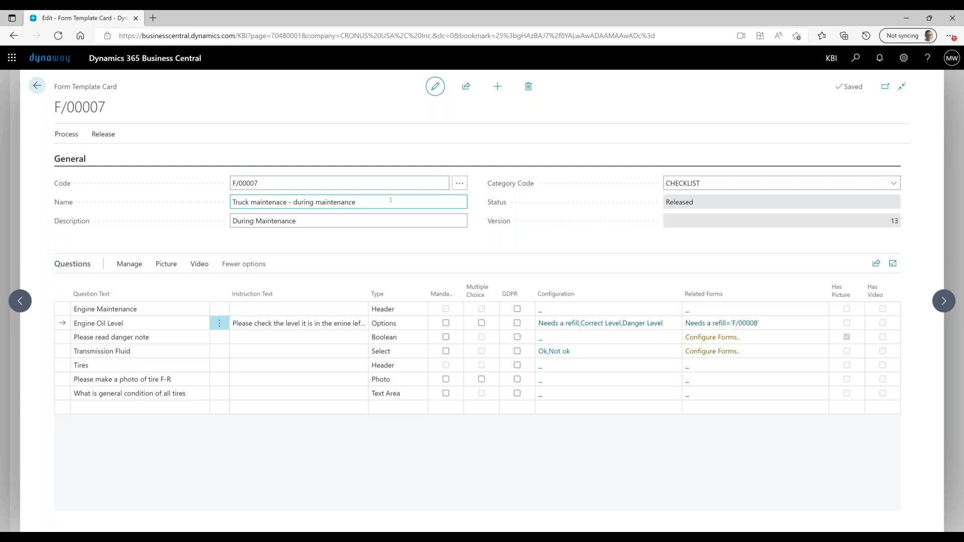
Look up where the form template is used and open the Work Order Plan record that uses it
click(66, 134)
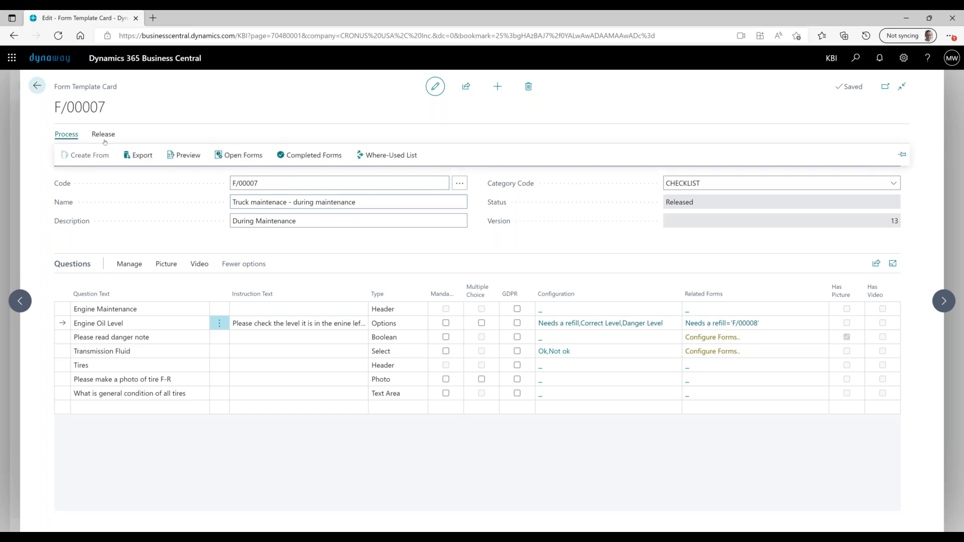
click(400, 156)
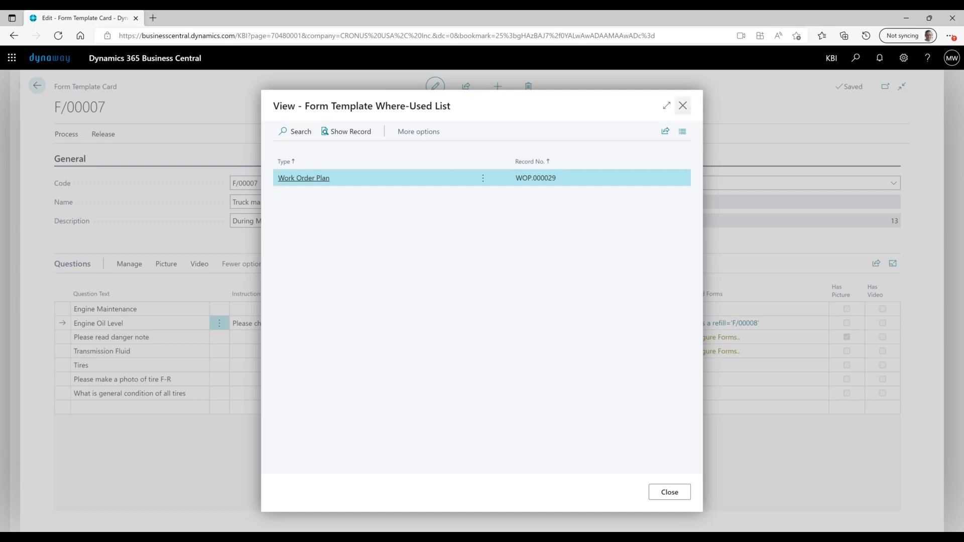
click(351, 131)
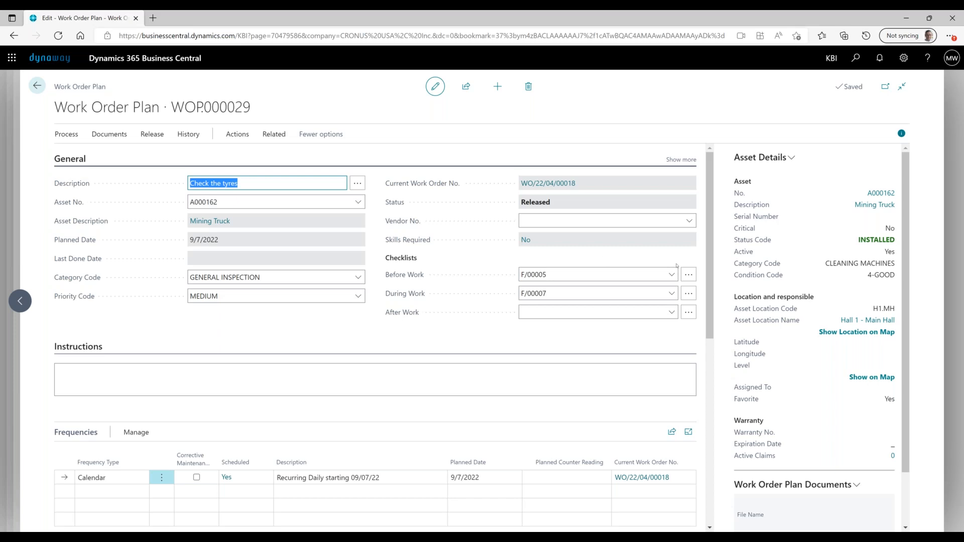
Review the During Work checklist form from the work order plan, then close it
click(689, 293)
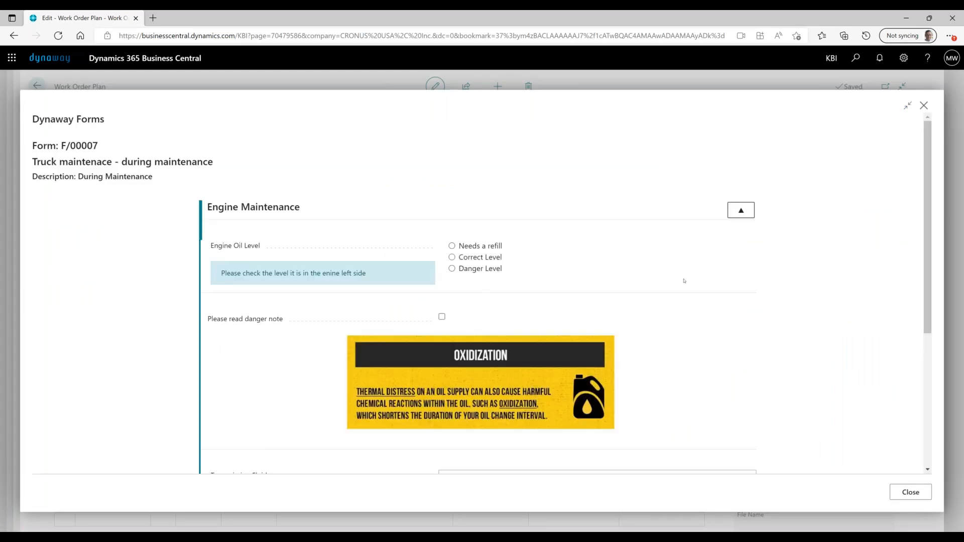
scroll(684, 281, down, 5)
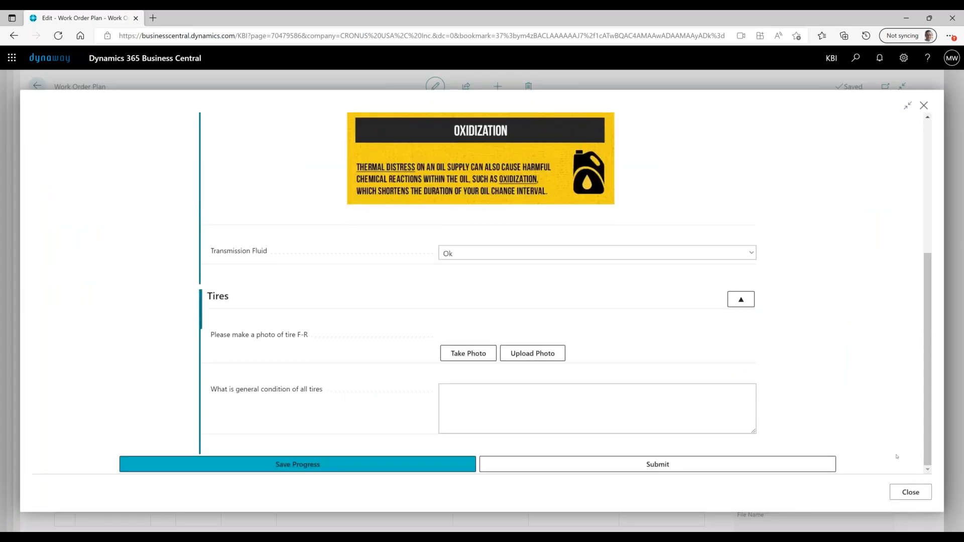
click(894, 493)
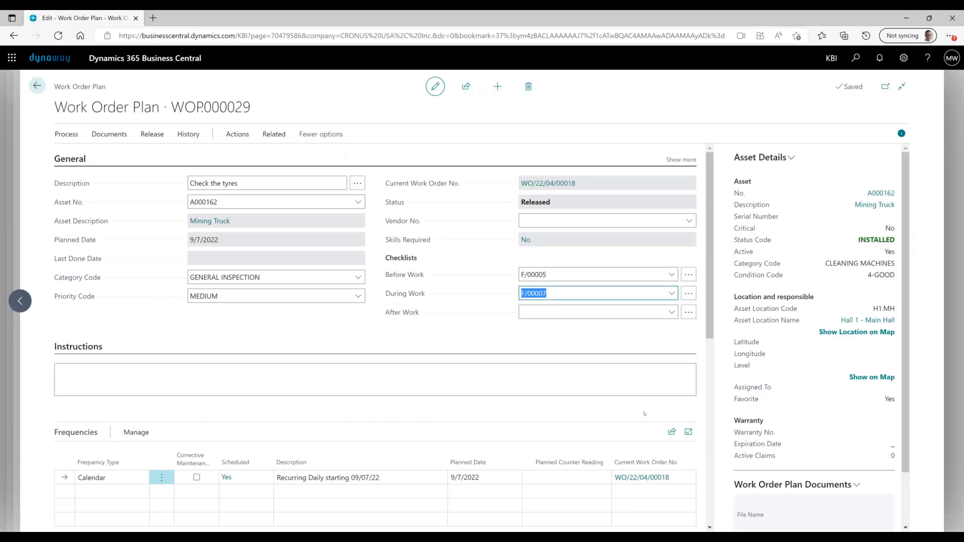
Open the plan's current work order from the Calendar frequency line and close that order with the Close option, without posting
click(653, 480)
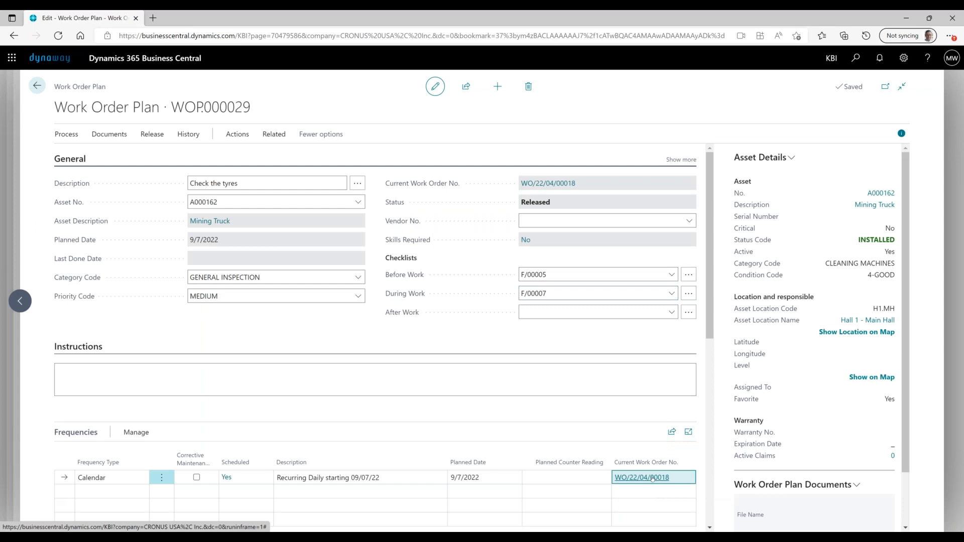
click(652, 478)
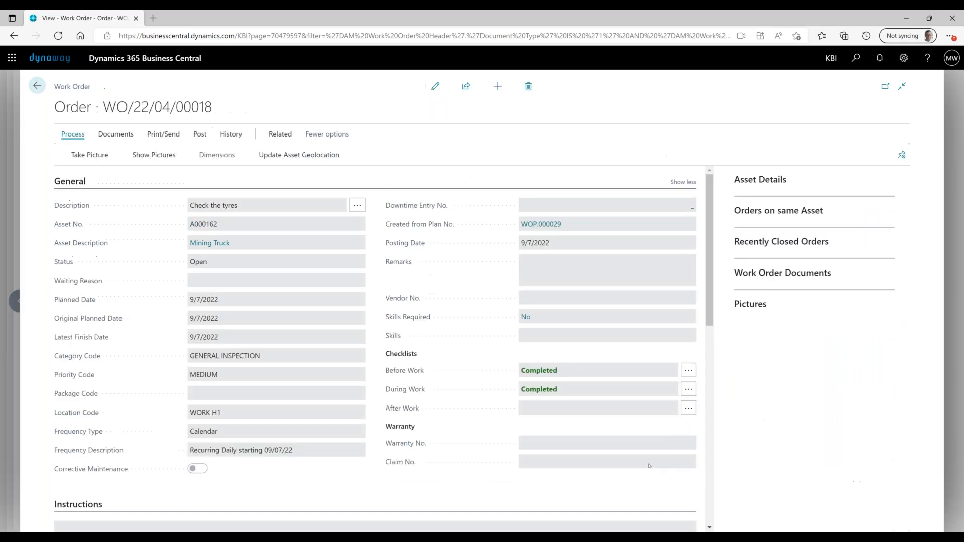
click(200, 135)
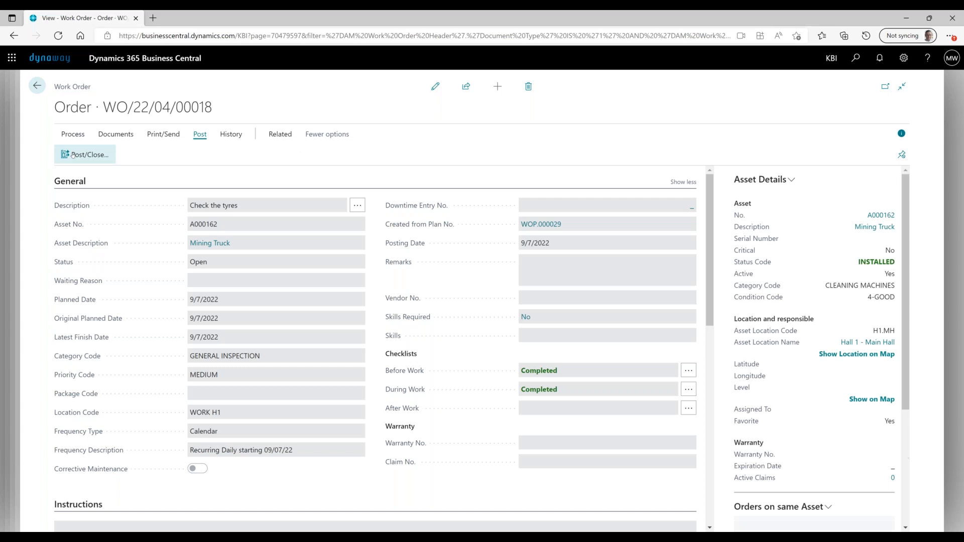
click(84, 154)
click(390, 286)
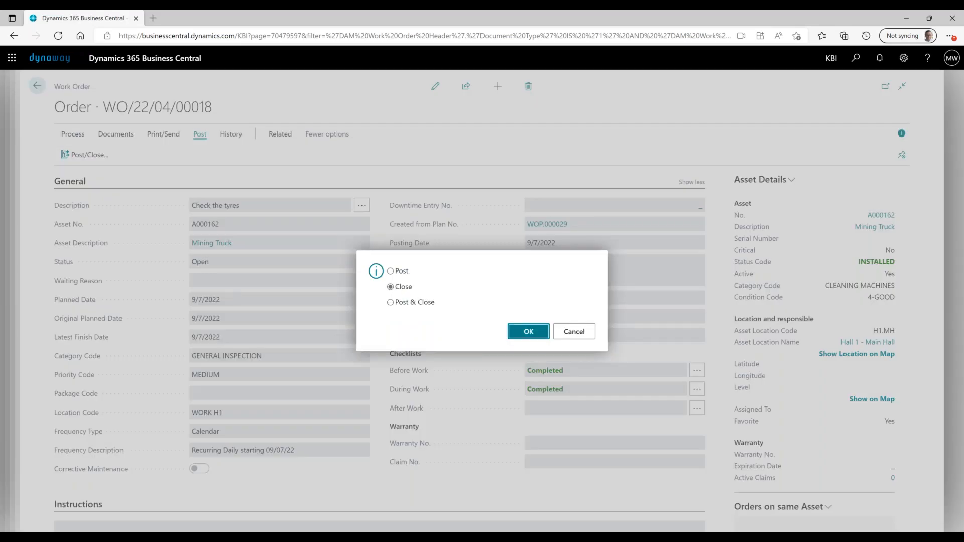
click(525, 330)
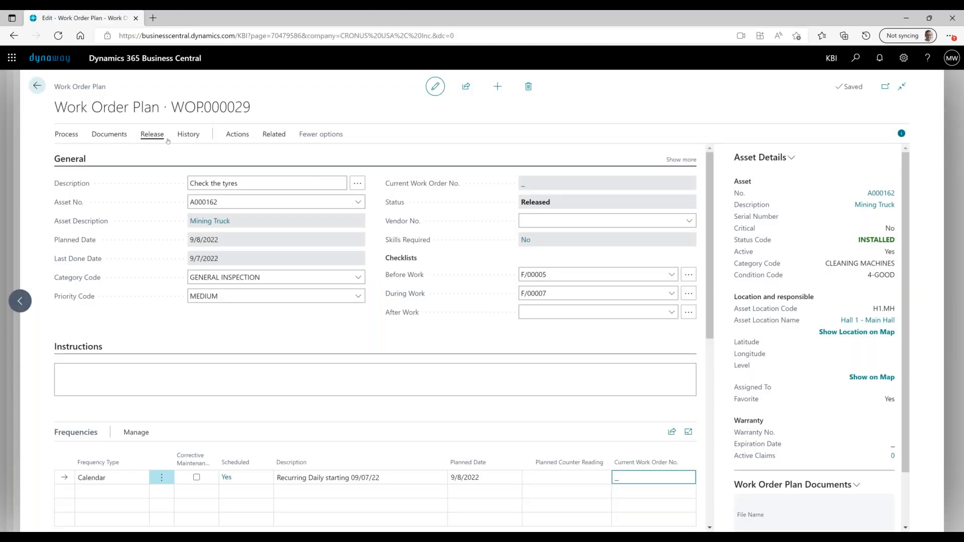
Calculate the work order plan, confirm creating a new work order planned for 9/8/2022, and open that order
click(279, 138)
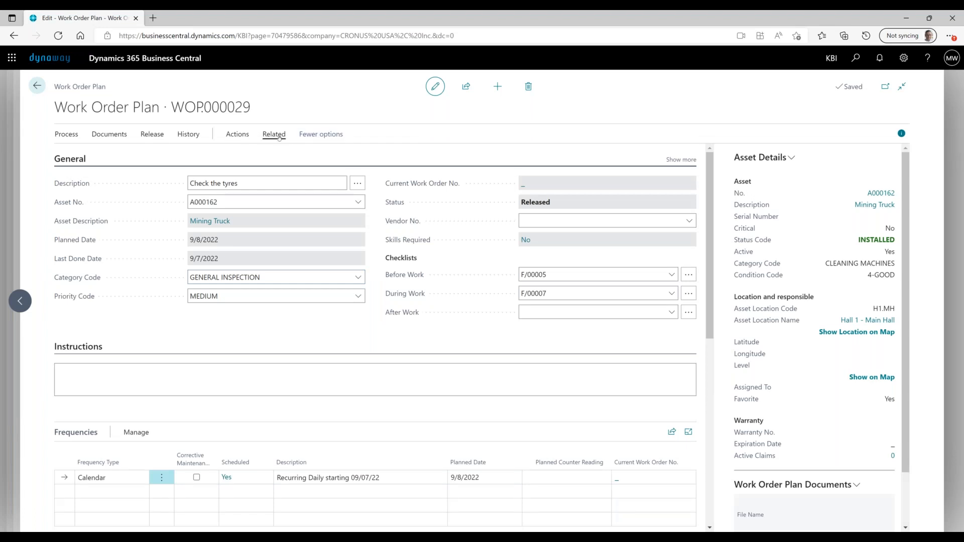
click(224, 136)
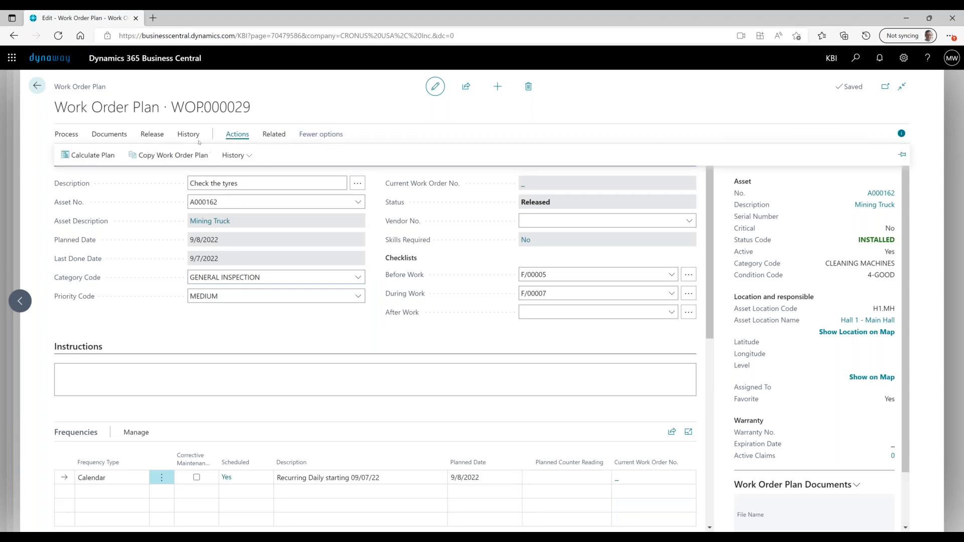
click(85, 155)
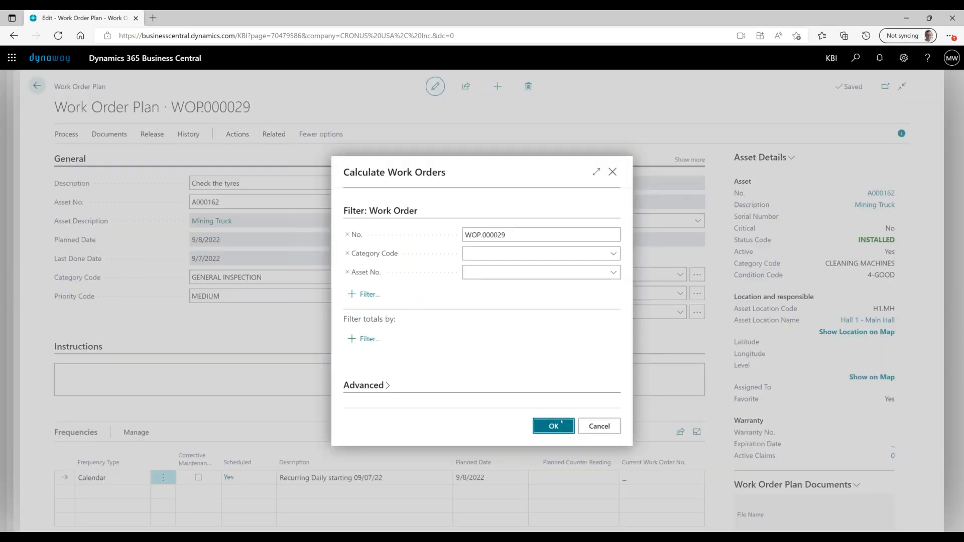
click(554, 426)
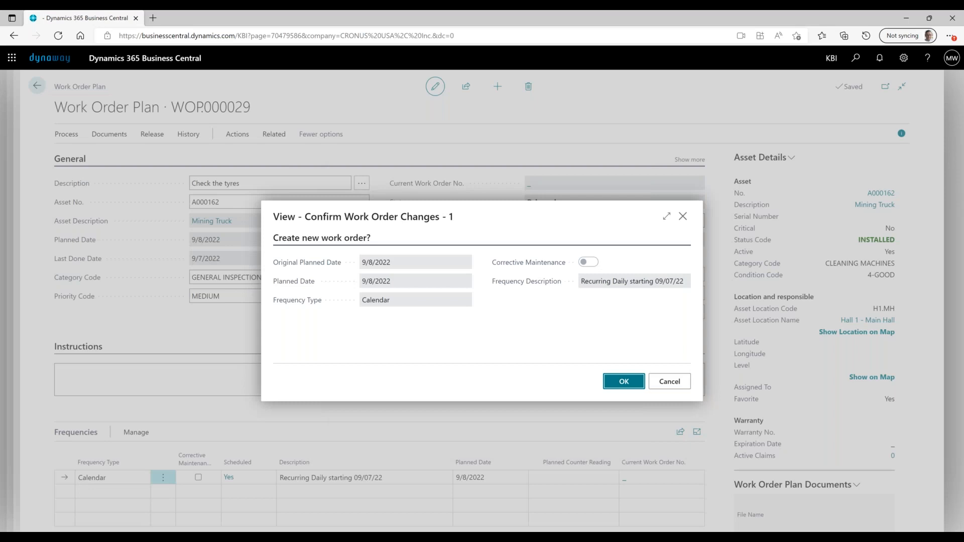
click(624, 381)
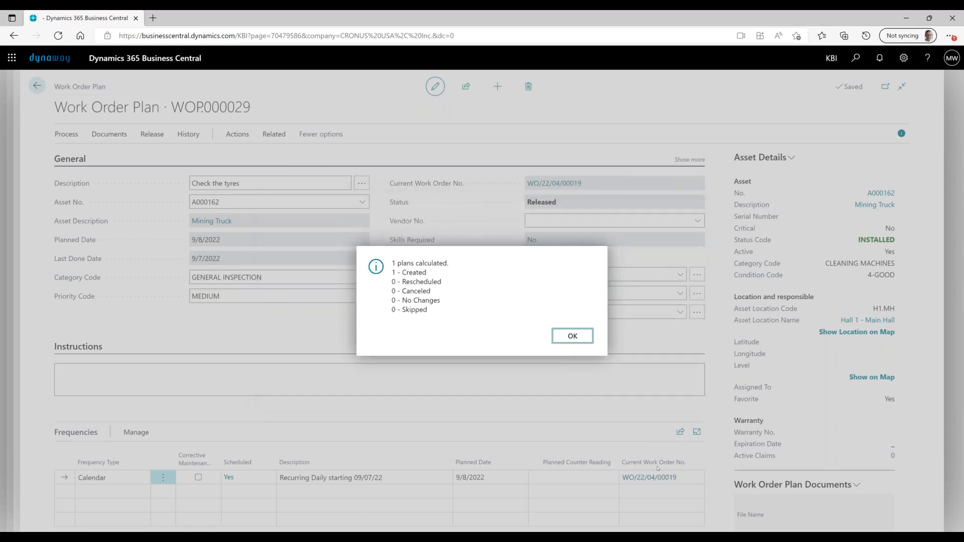
key(Return)
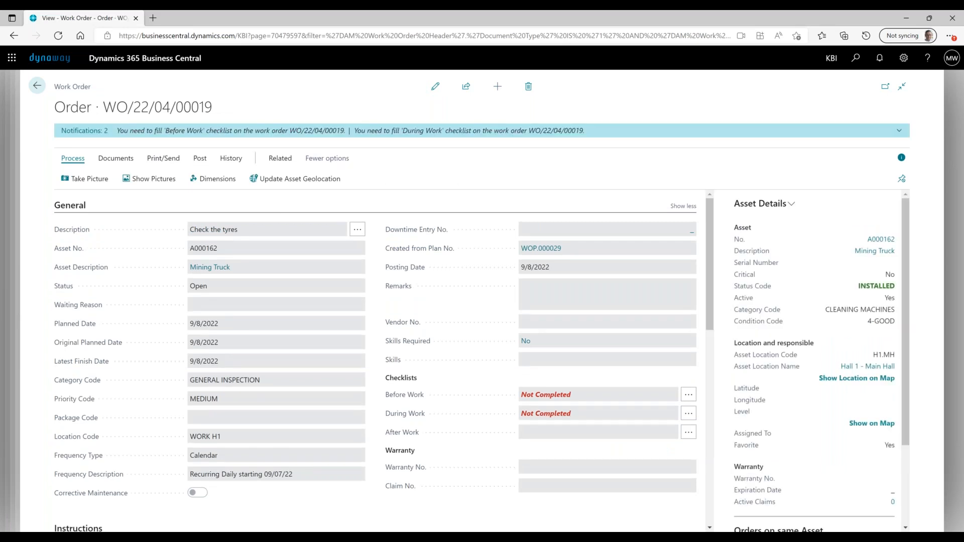
Expand the new work order's notifications and read the reminder about the Before Work checklist
click(86, 129)
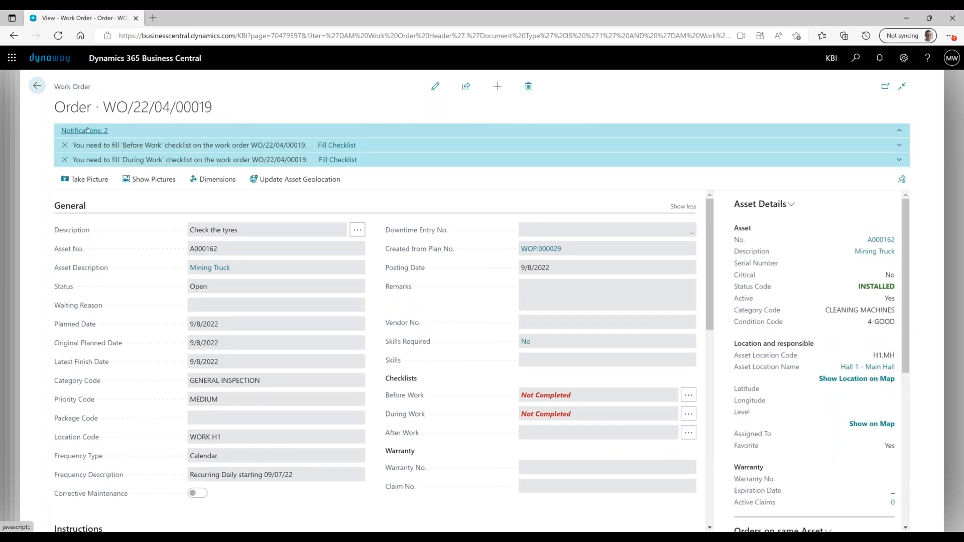
drag(86, 145, 254, 145)
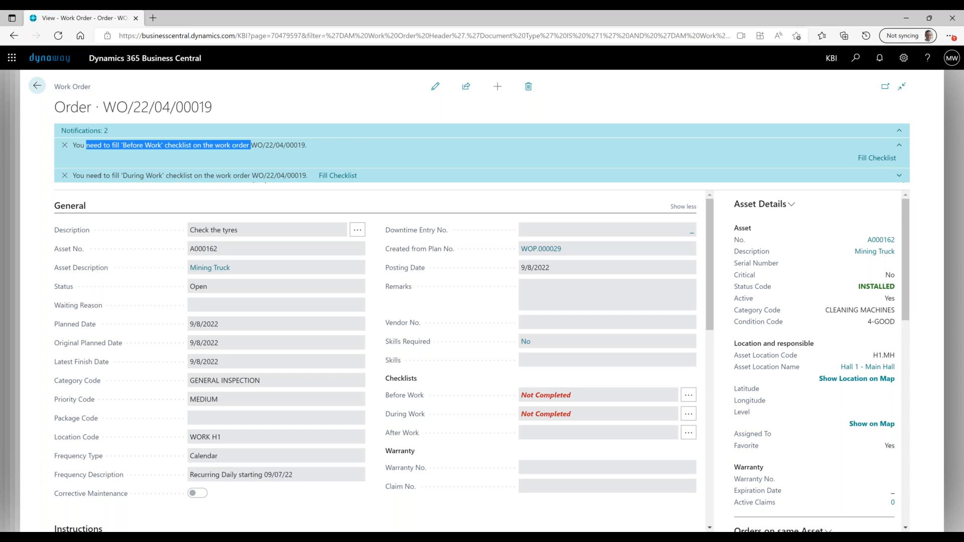
Open the Before Work checklist, play its safety video from about 2:01 and pause it, then mark 'Did you watched safety instructions'
drag(84, 176, 206, 175)
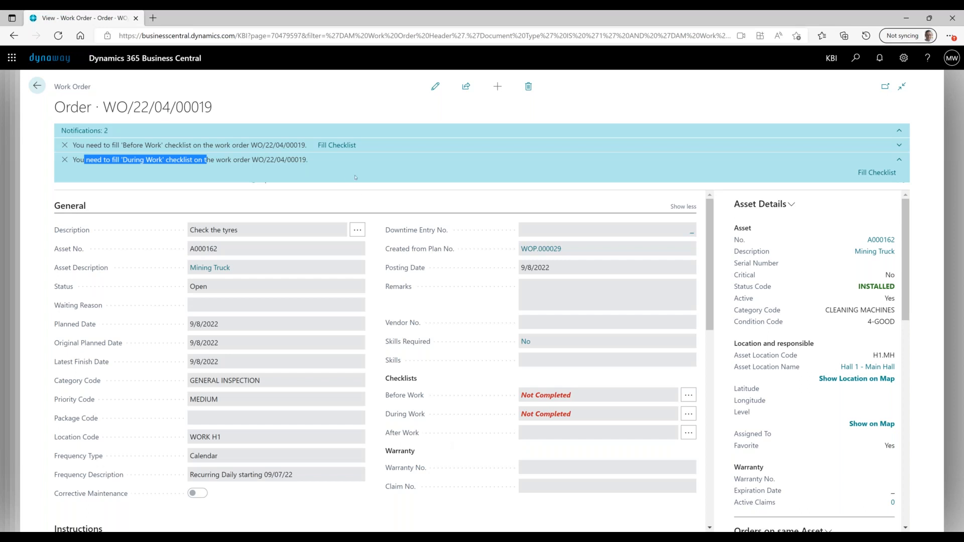
click(332, 146)
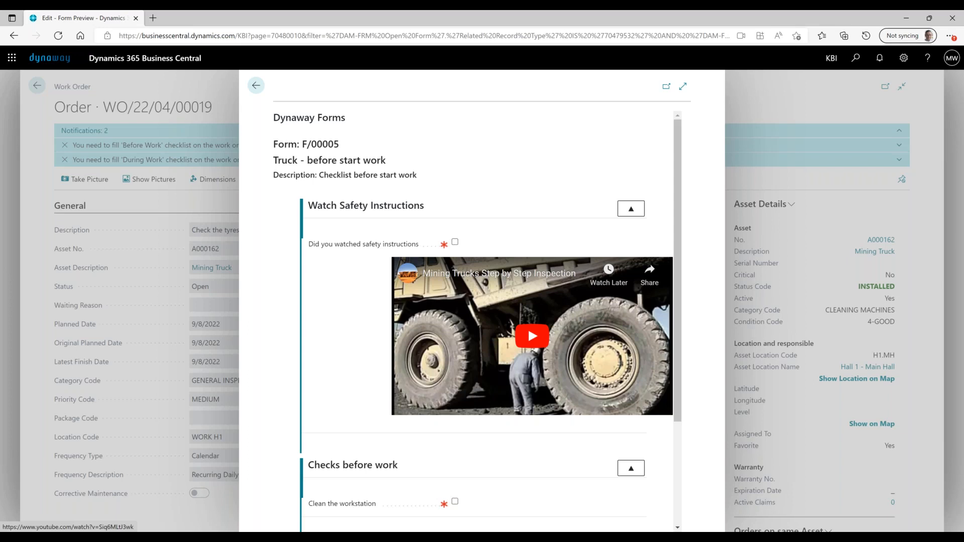
click(532, 336)
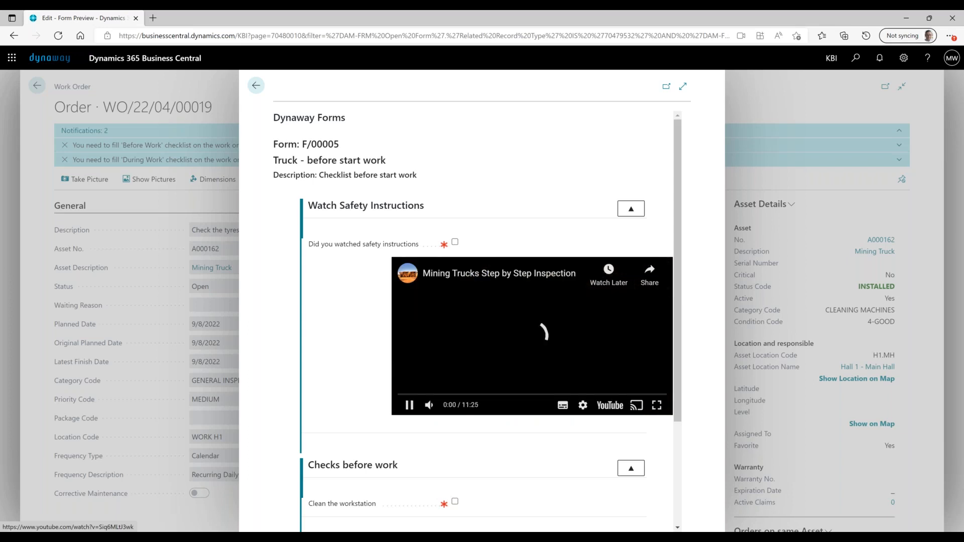
click(446, 395)
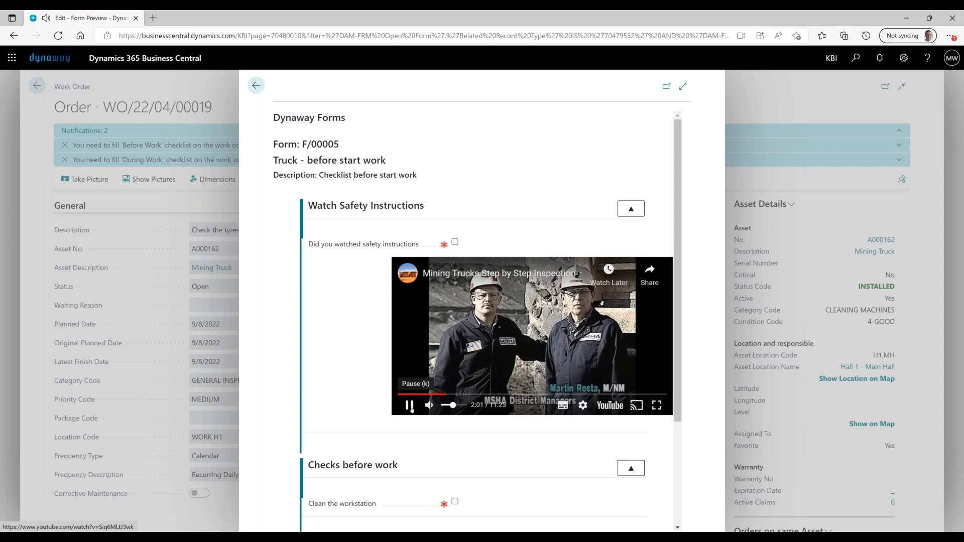
click(409, 406)
click(455, 243)
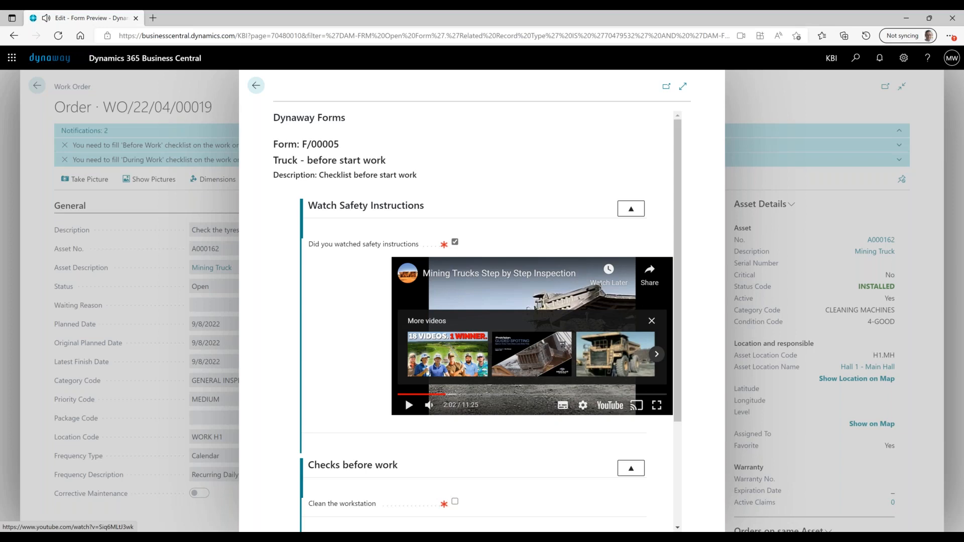
Collapse Watch Safety Instructions, check off 'Clean the workstation', 'Turn off the machine' and 'Check if all equipment is in place', and save the form's progress
scroll(447, 216, down, 3)
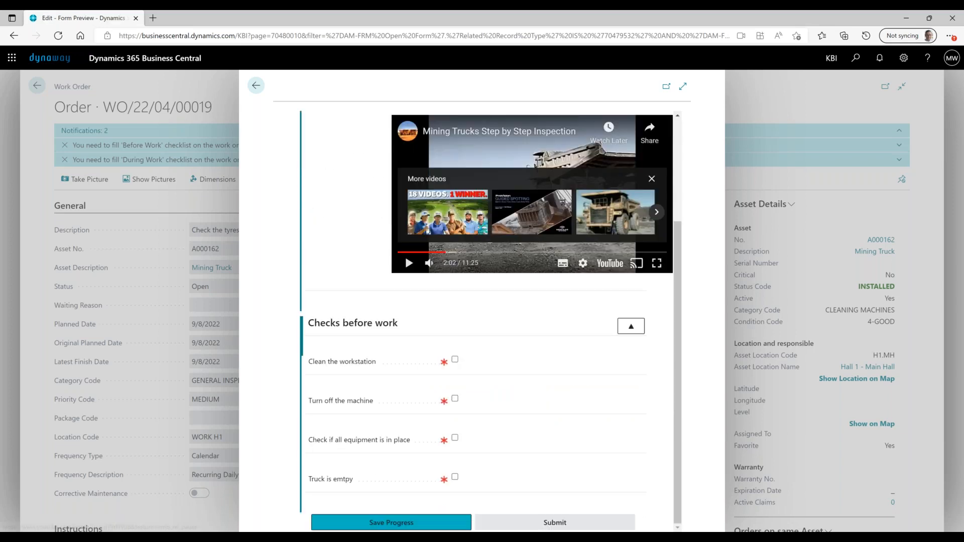
scroll(552, 296, up, 3)
click(631, 209)
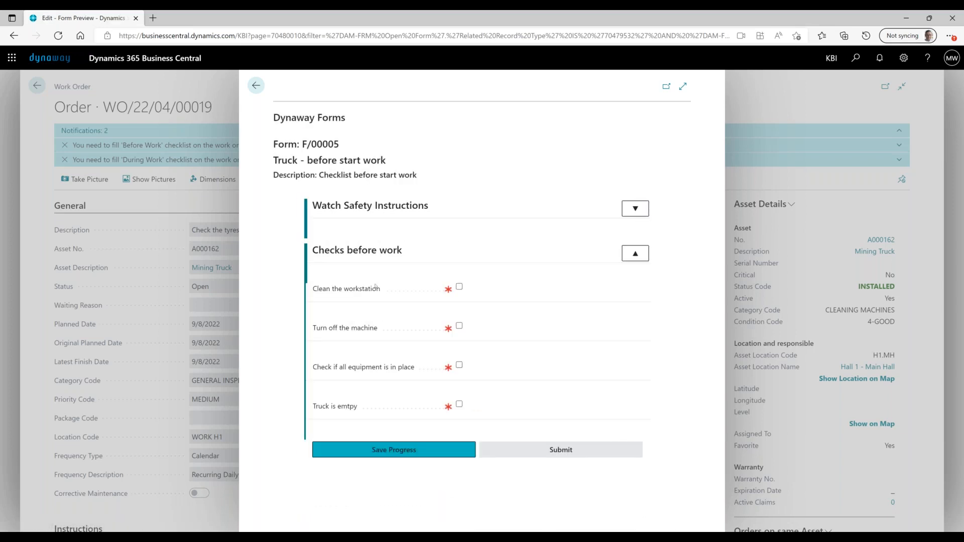
click(459, 286)
click(459, 326)
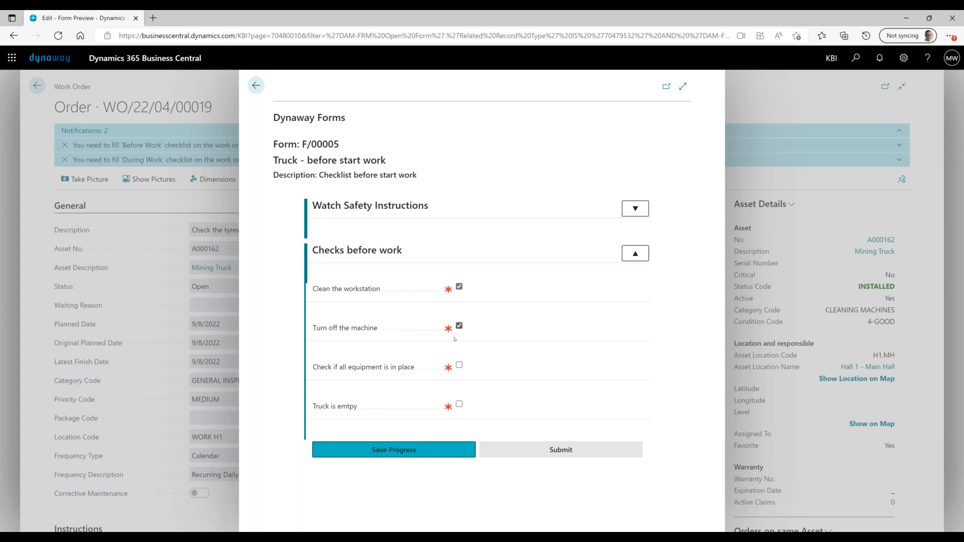
click(459, 365)
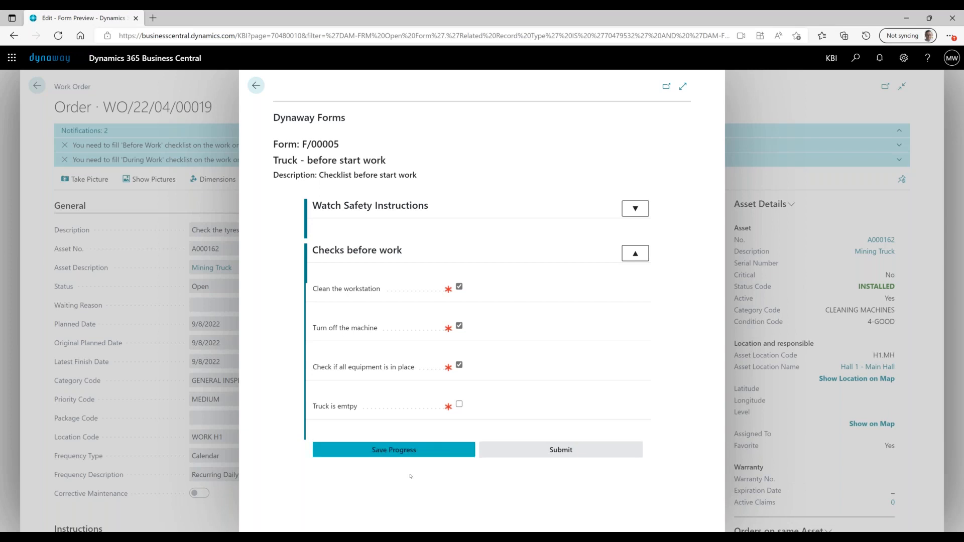
click(401, 450)
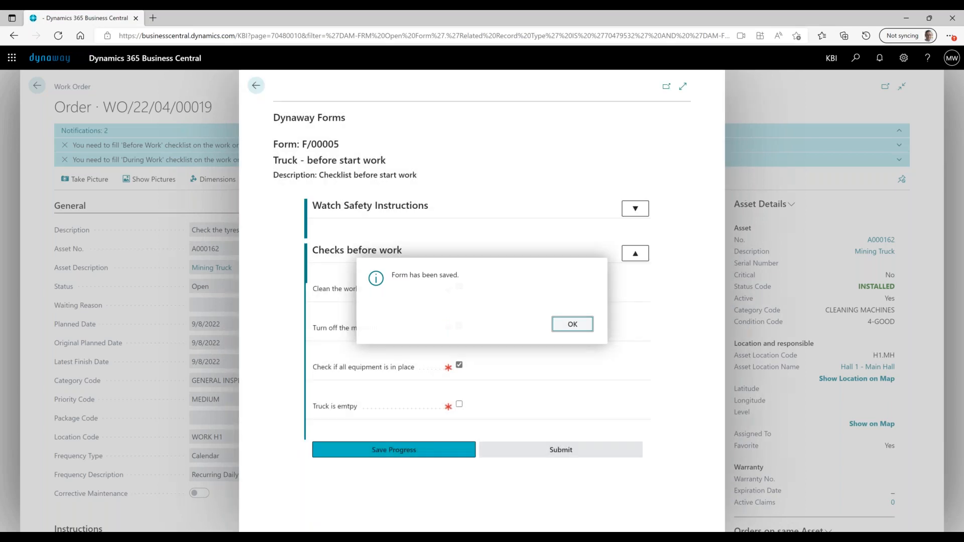
click(568, 323)
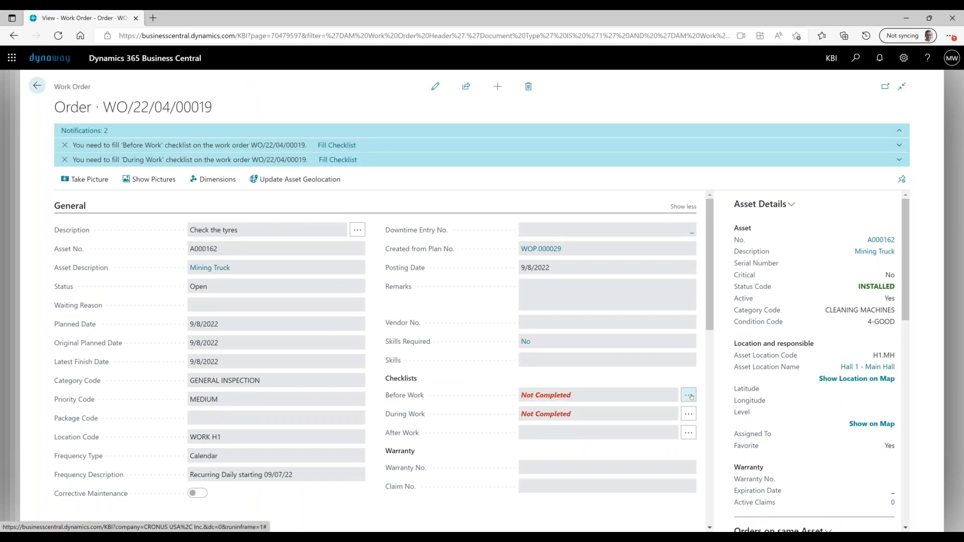
Reopen the Before Work checklist from the work order, check off 'Truck is emtpy' and submit the form
click(688, 395)
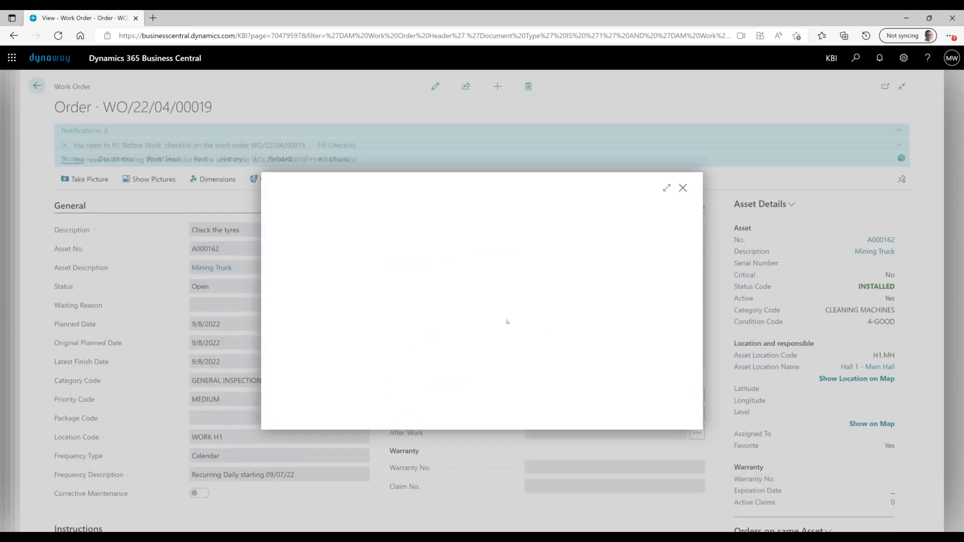
scroll(508, 311, down, 5)
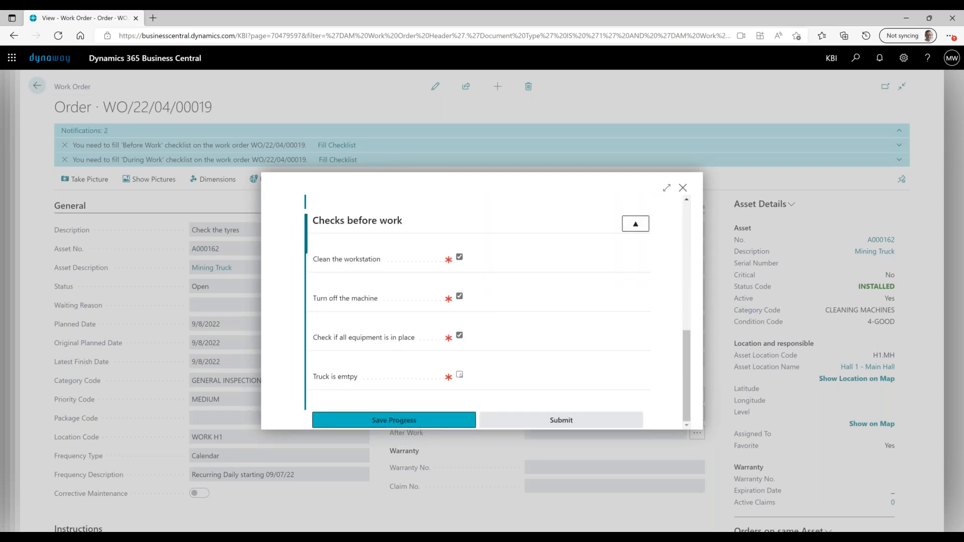
click(459, 375)
click(525, 421)
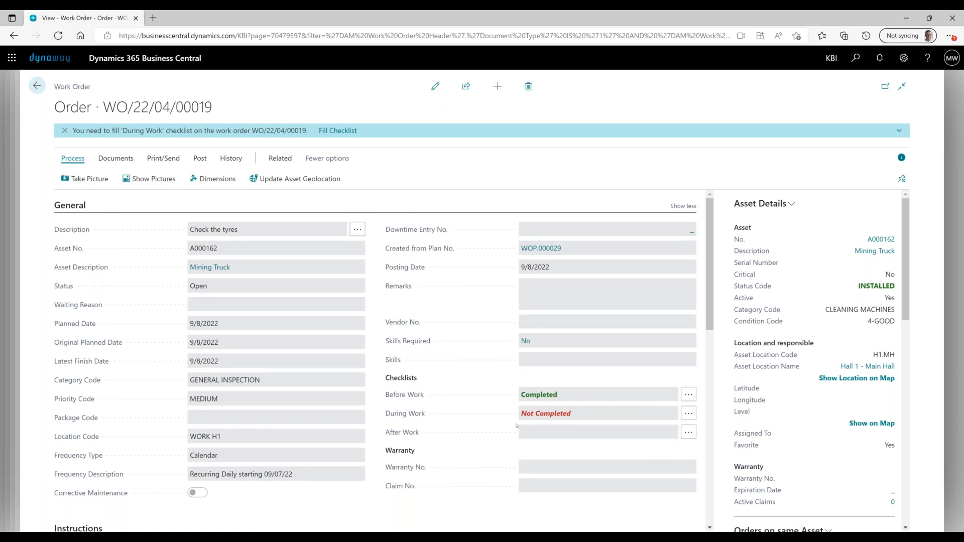
In the During Work checklist, set Engine Oil Level to 'Needs a refill', check off the danger note and set Transmission Fluid to Ok
click(688, 413)
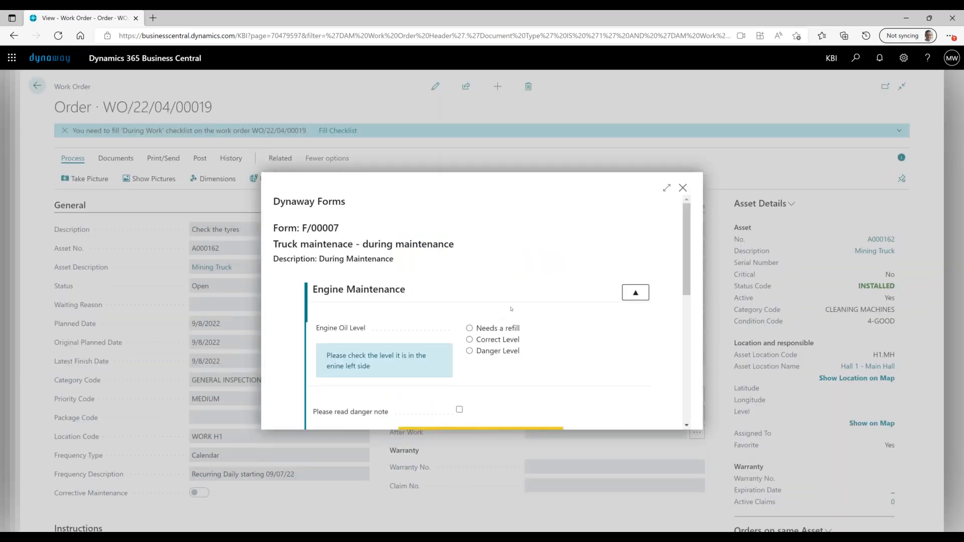
scroll(509, 308, down, 1)
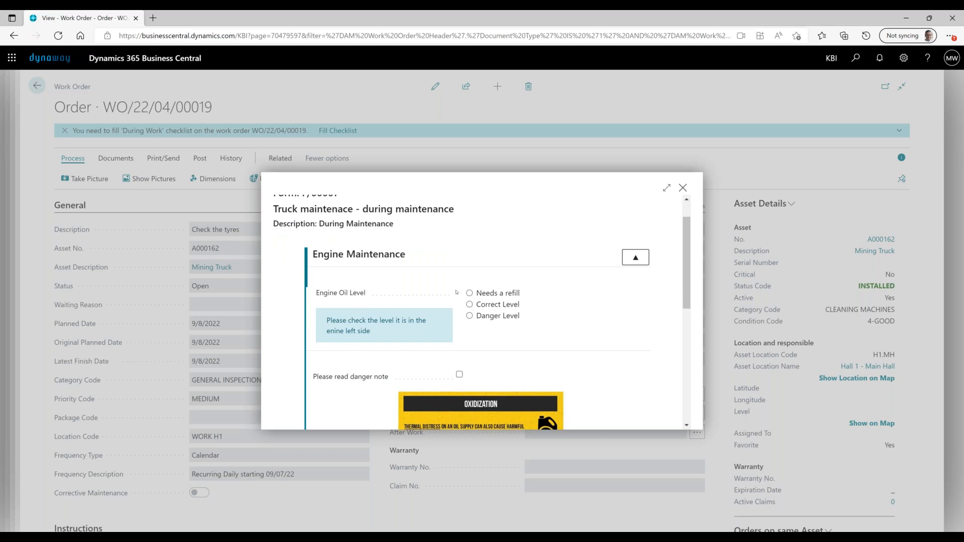
click(471, 293)
scroll(570, 359, down, 3)
click(459, 268)
scroll(525, 313, down, 1)
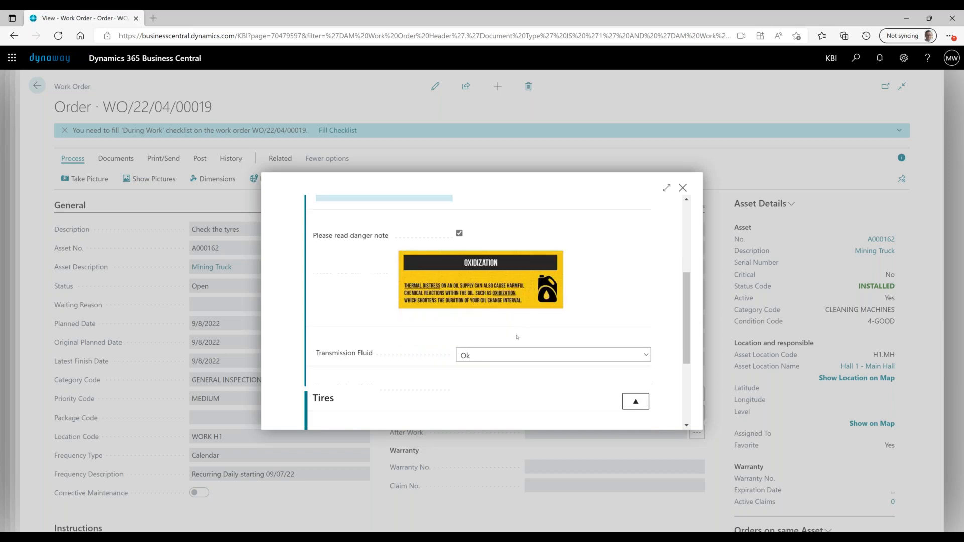
click(511, 361)
click(508, 367)
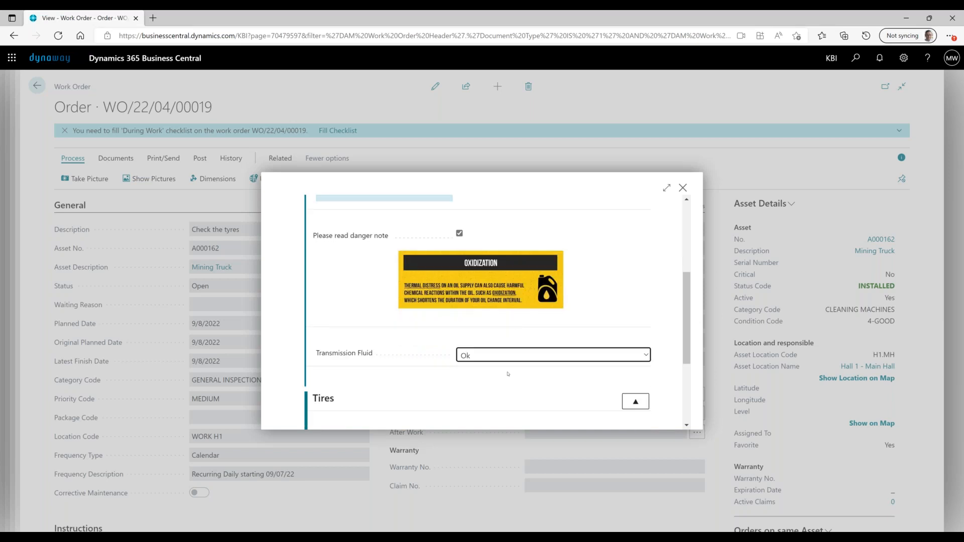
Take a photo with the camera for the tire F-R question in the Tires section and use that picture
scroll(506, 367, down, 1)
scroll(499, 366, down, 3)
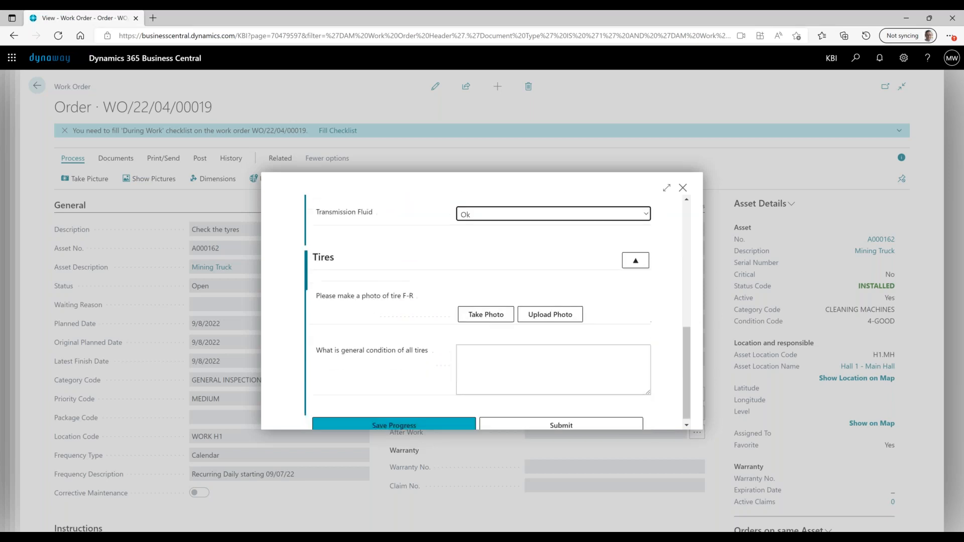
click(485, 316)
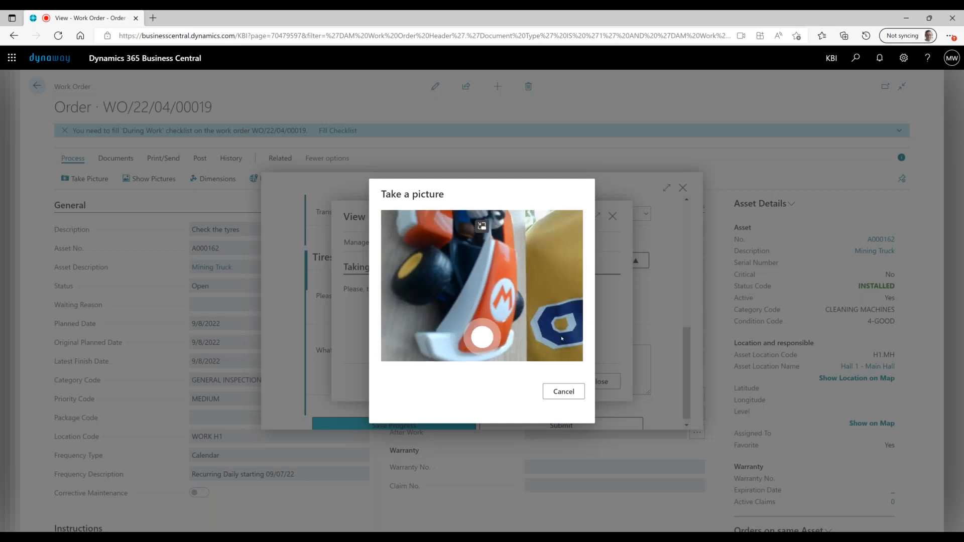
click(484, 346)
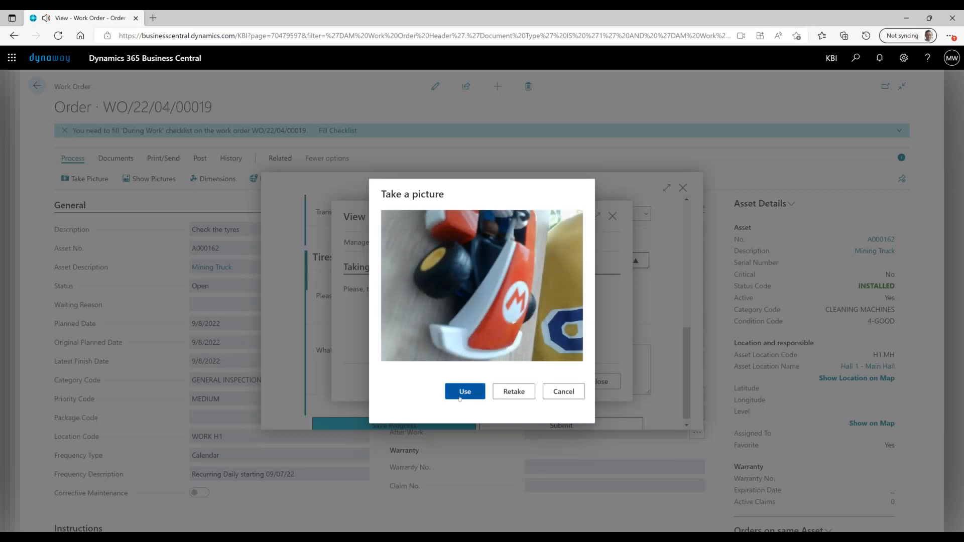
click(460, 393)
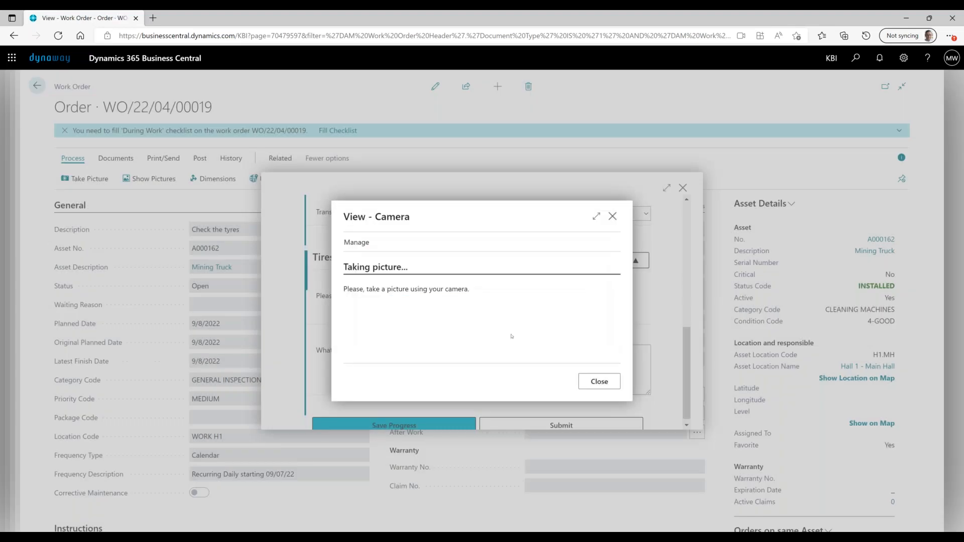
Answer the general tire condition question with 'Everything is ok with the tires' and submit the form
click(508, 341)
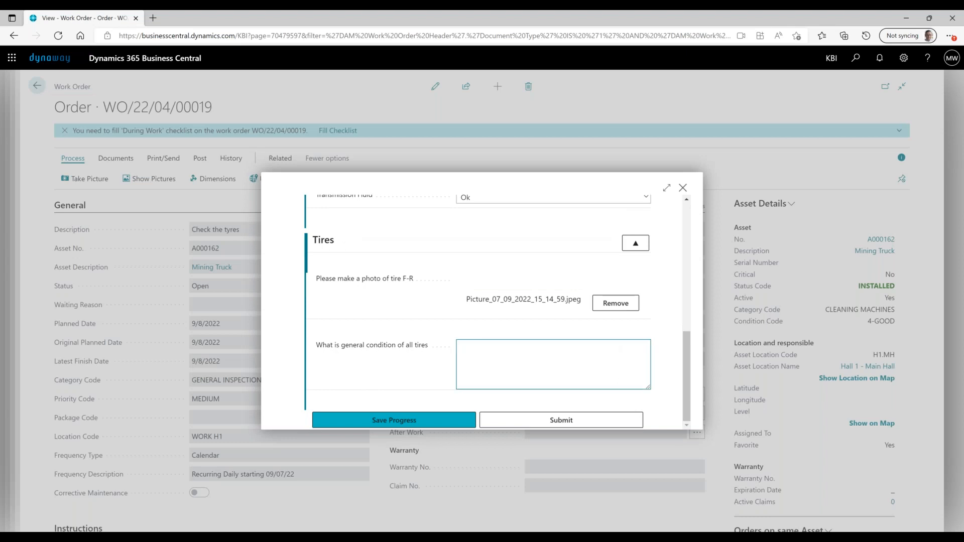
text(Everything is ok with the tires)
click(608, 419)
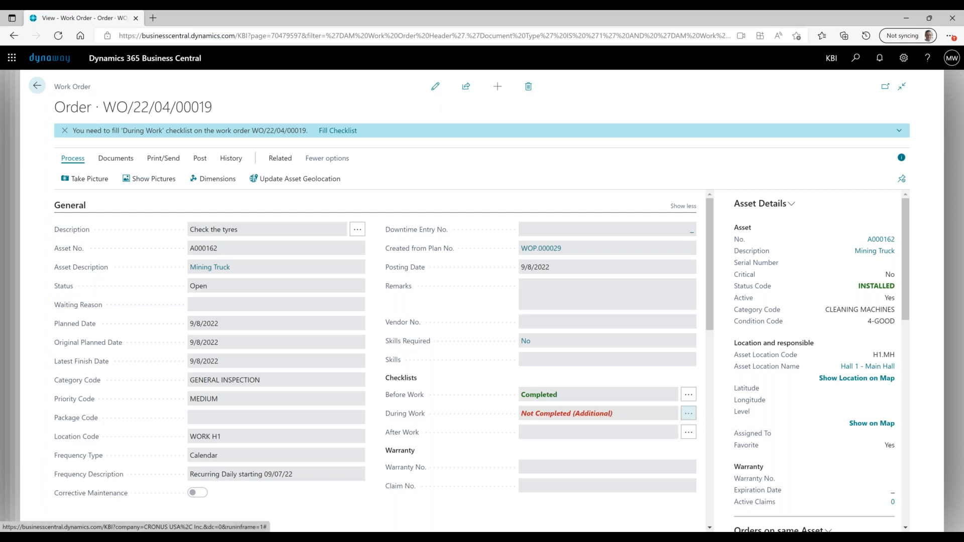
Open the additional During Work checklist 'Truck maintenance - oil', look through its questions and submit it
click(685, 416)
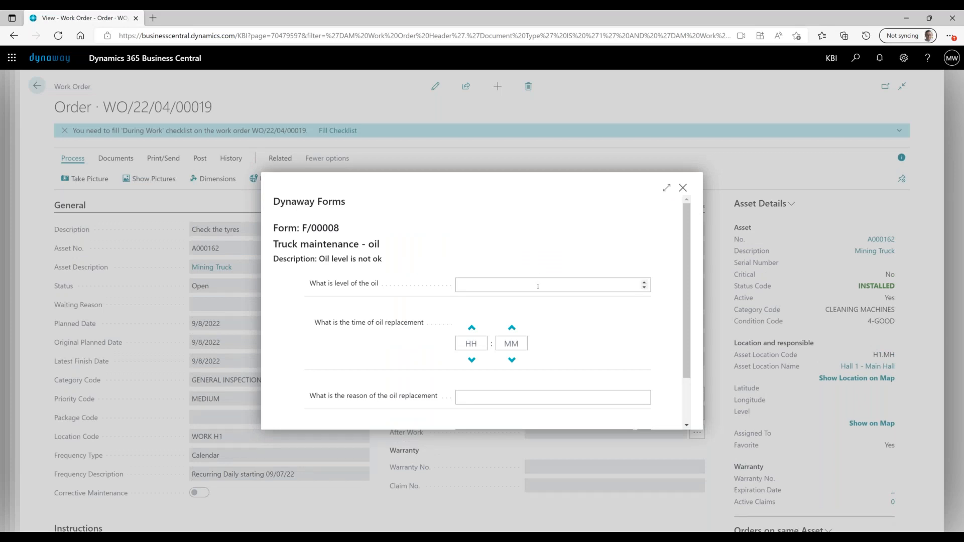
scroll(527, 349, down, 2)
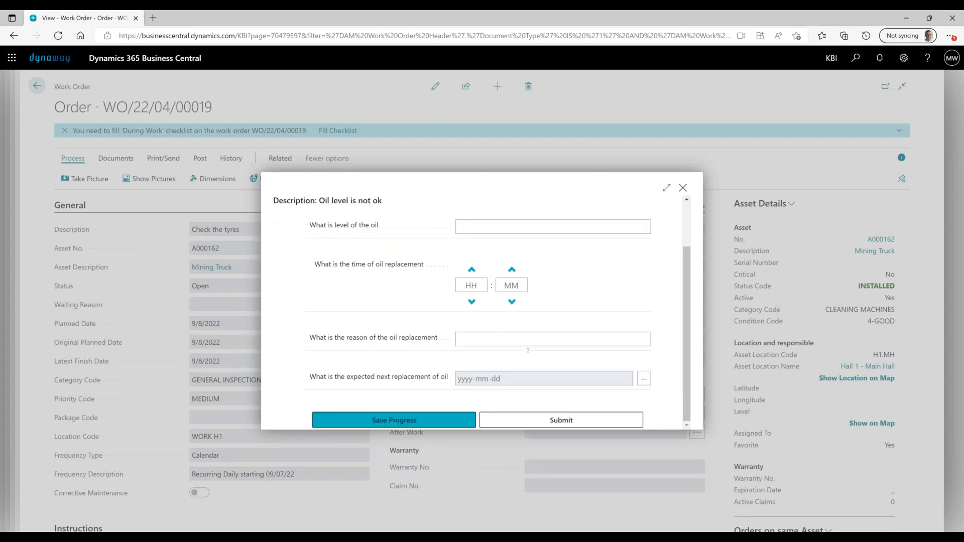
scroll(528, 350, up, 1)
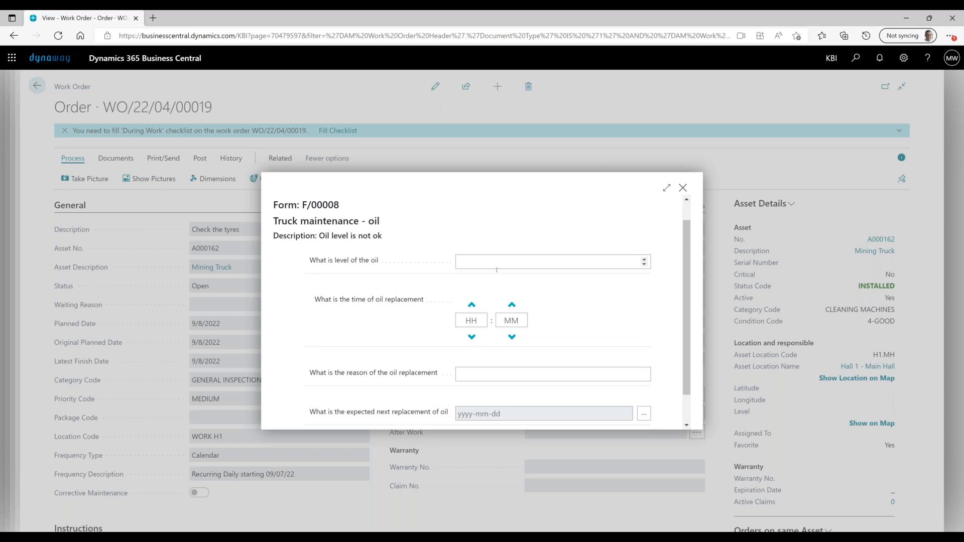
scroll(477, 265, down, 1)
click(560, 419)
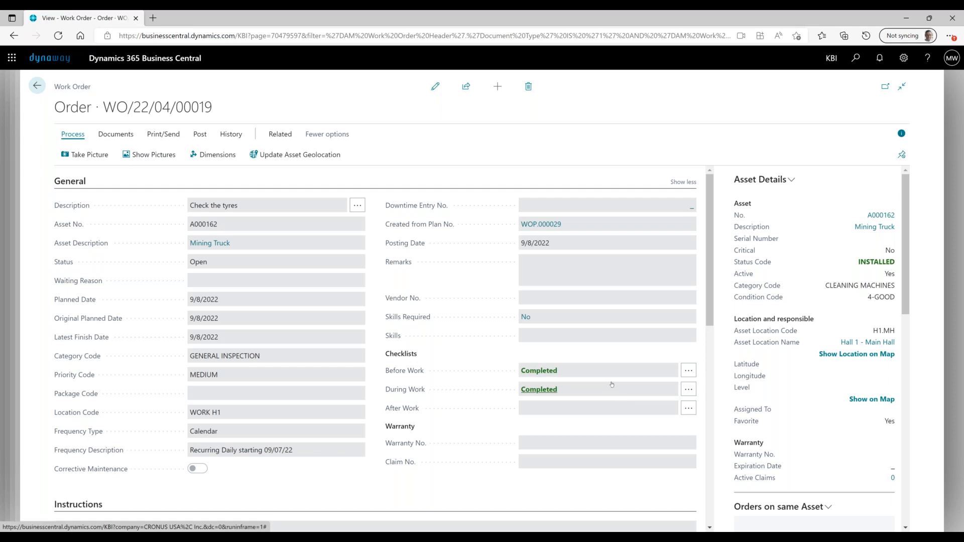
Review the submitted answers of the completed Before Work checklist, then close the list
click(688, 372)
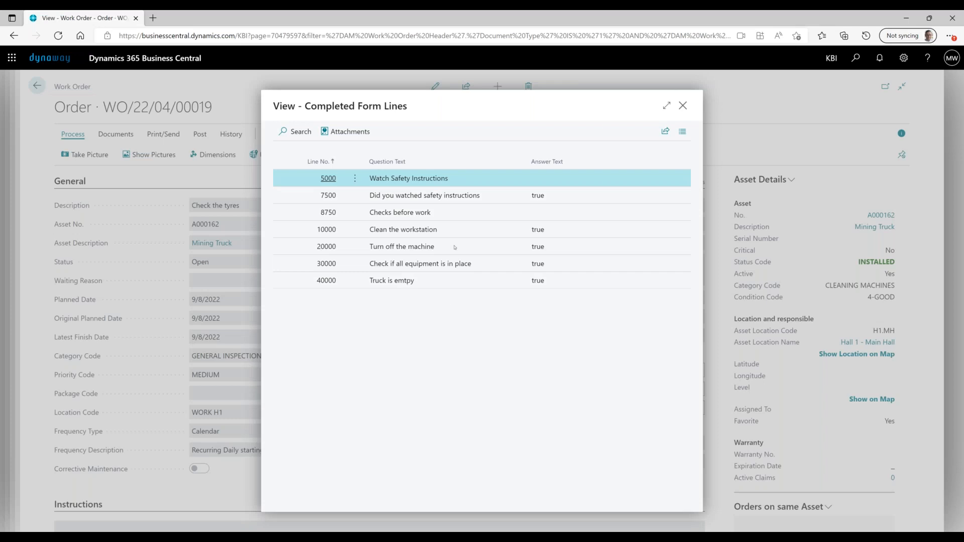
click(682, 106)
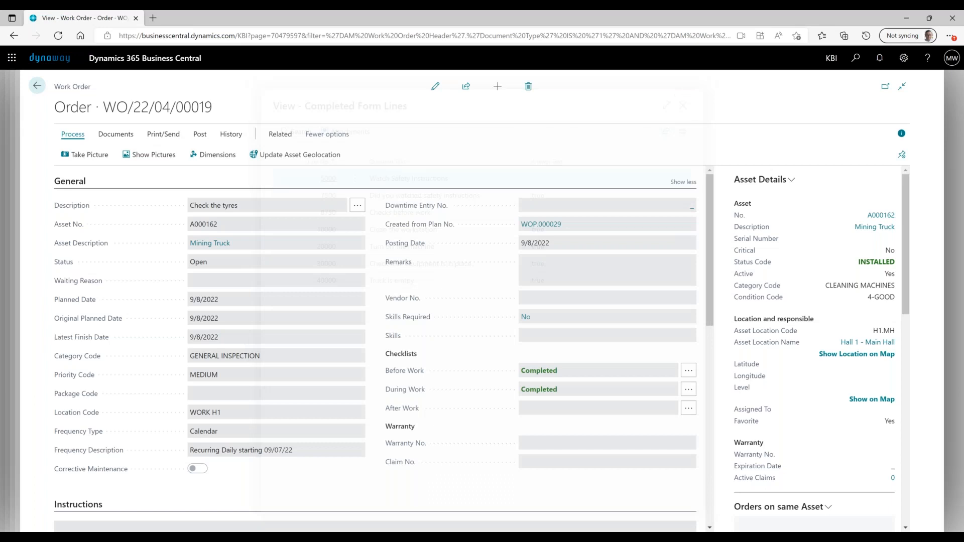
Open the answers of completed During checklist F/00007 from the order's checklists and select the tire F-R photo line
click(684, 390)
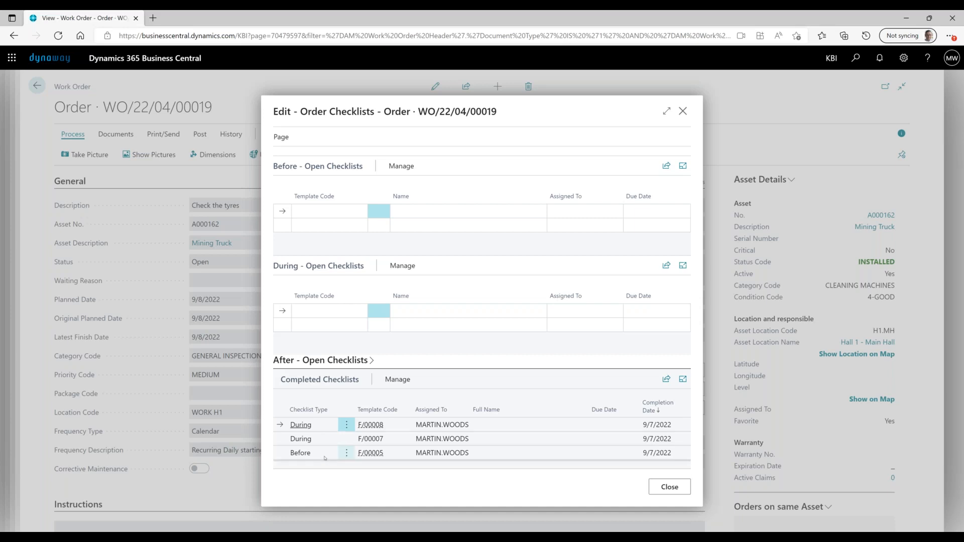
click(388, 444)
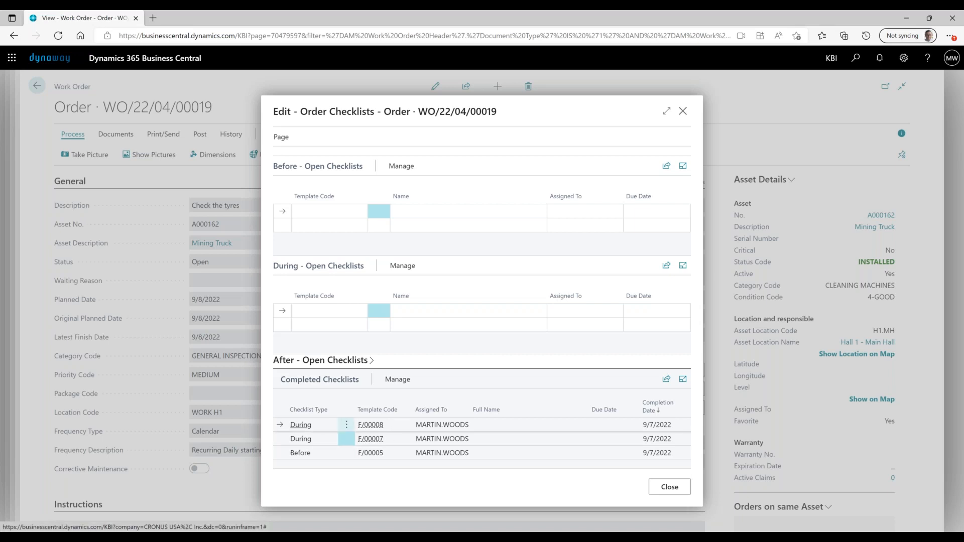
click(395, 382)
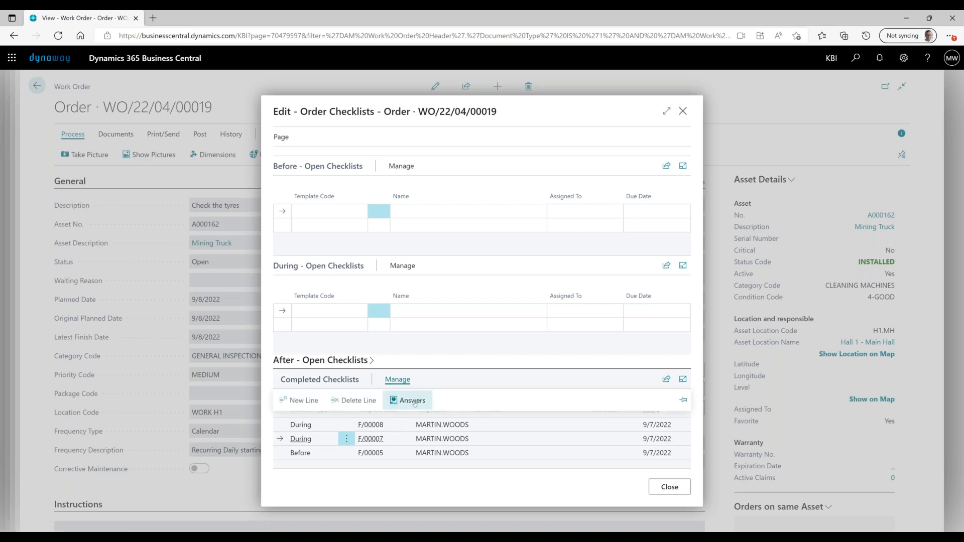
click(413, 400)
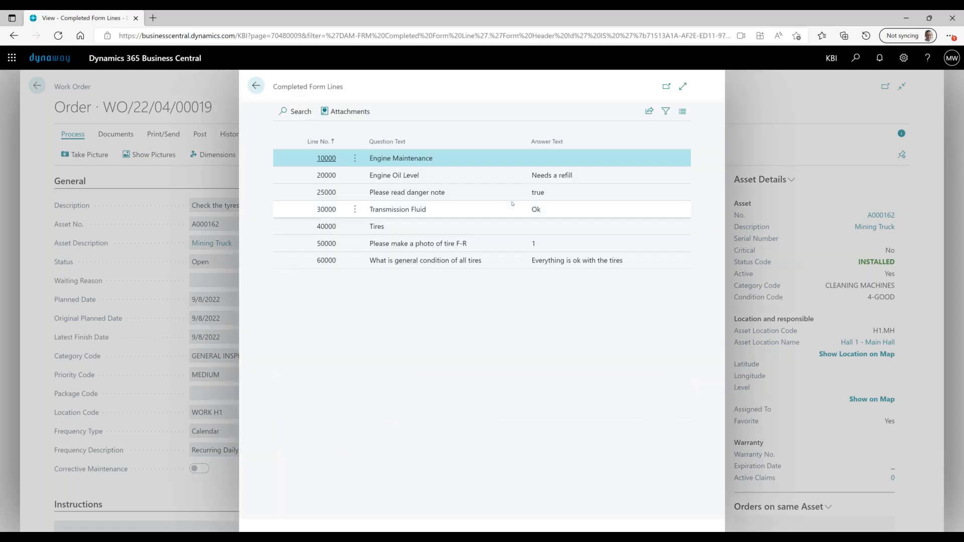
click(528, 246)
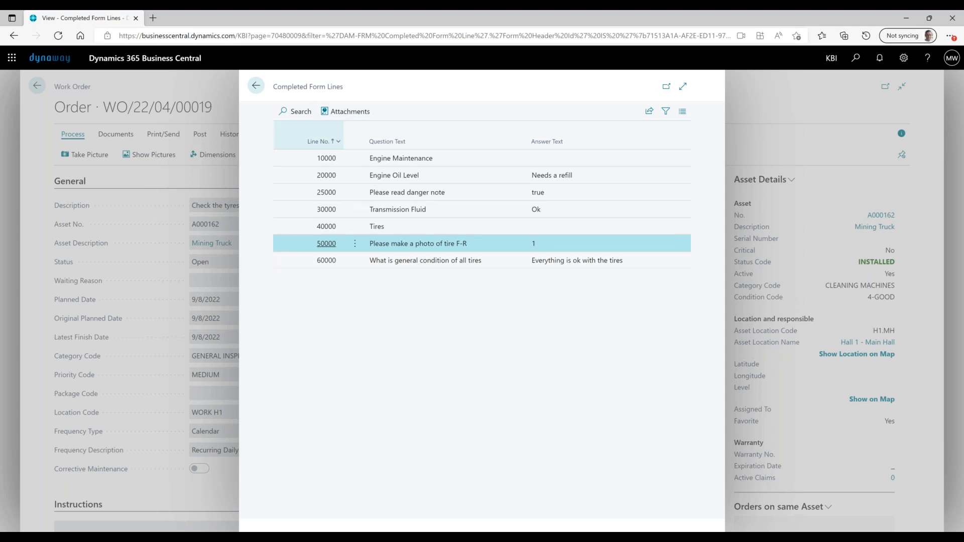
View the photo attached to the tire F-R answer, then close the completed form lines and the order's checklists
click(345, 111)
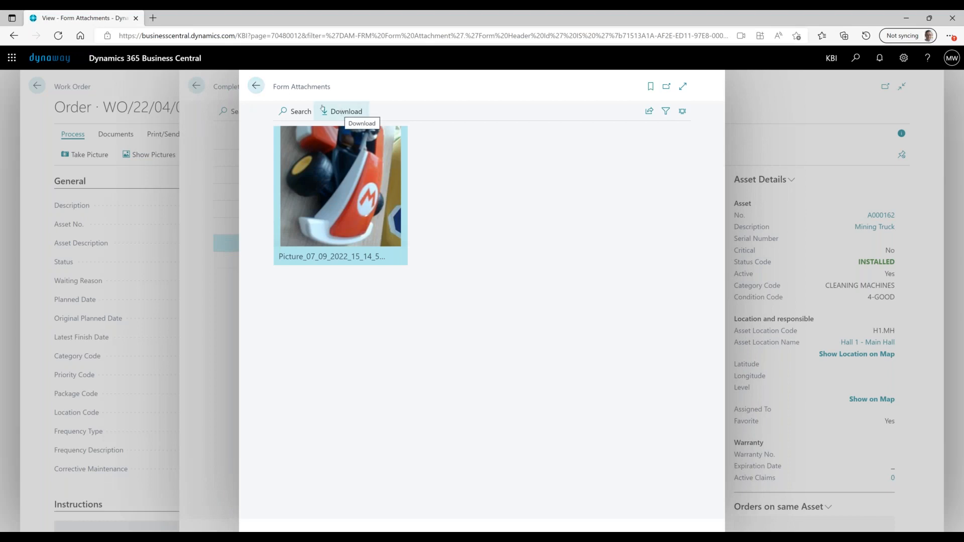
click(255, 85)
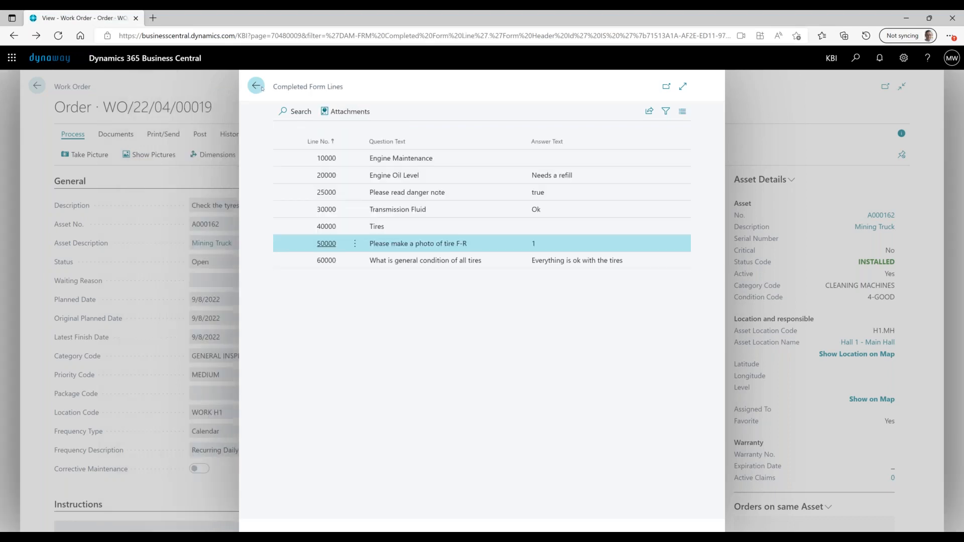
click(261, 88)
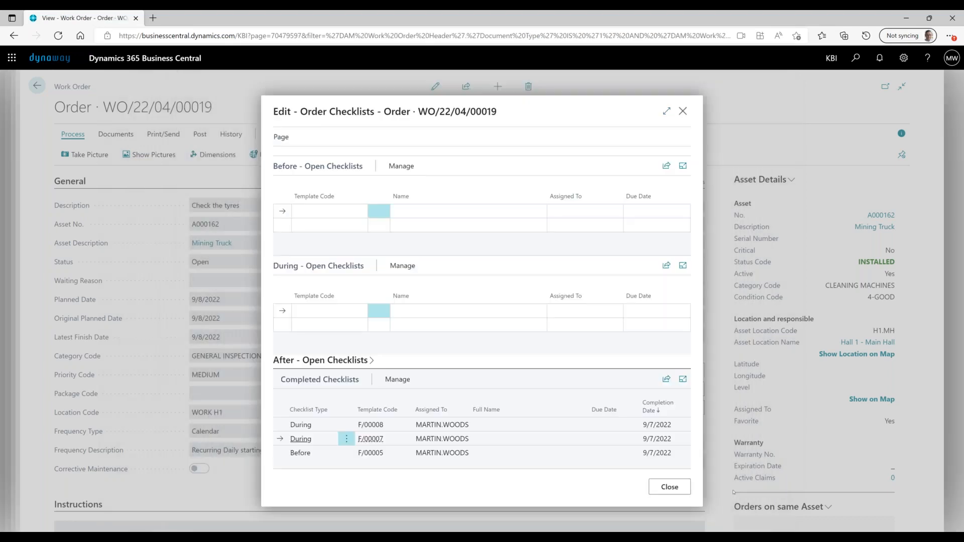
click(669, 487)
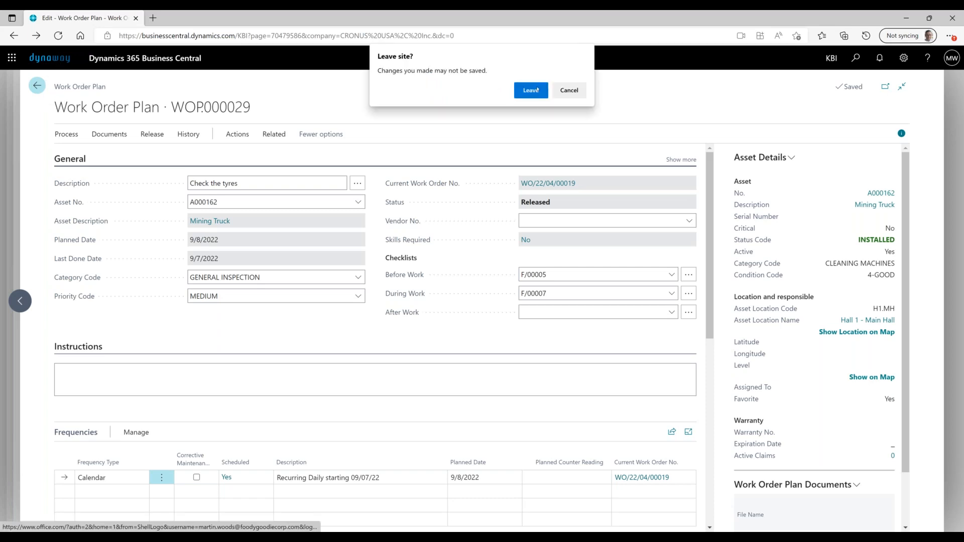
Leave the work order plan for the Asset Manager home page and open the Mining Truck asset card A000162
key(Escape)
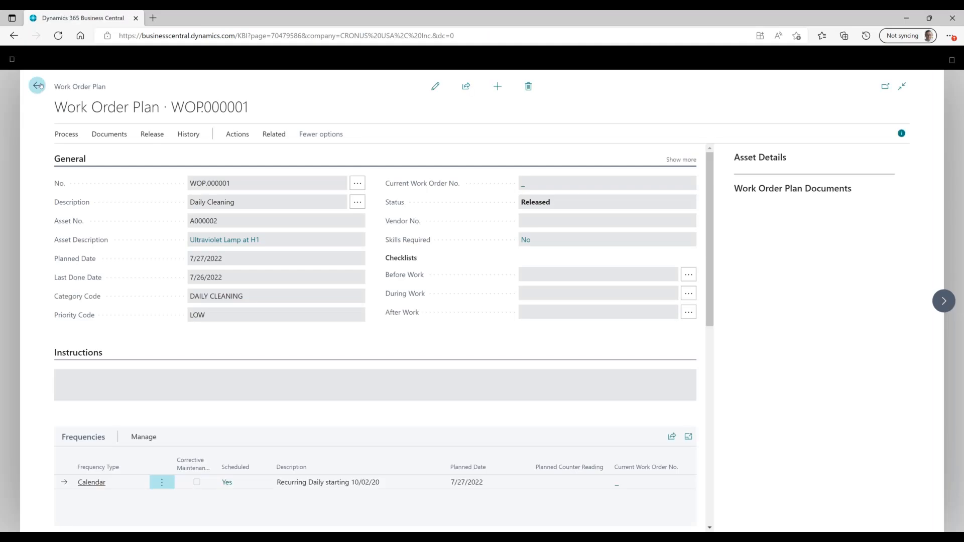
click(38, 86)
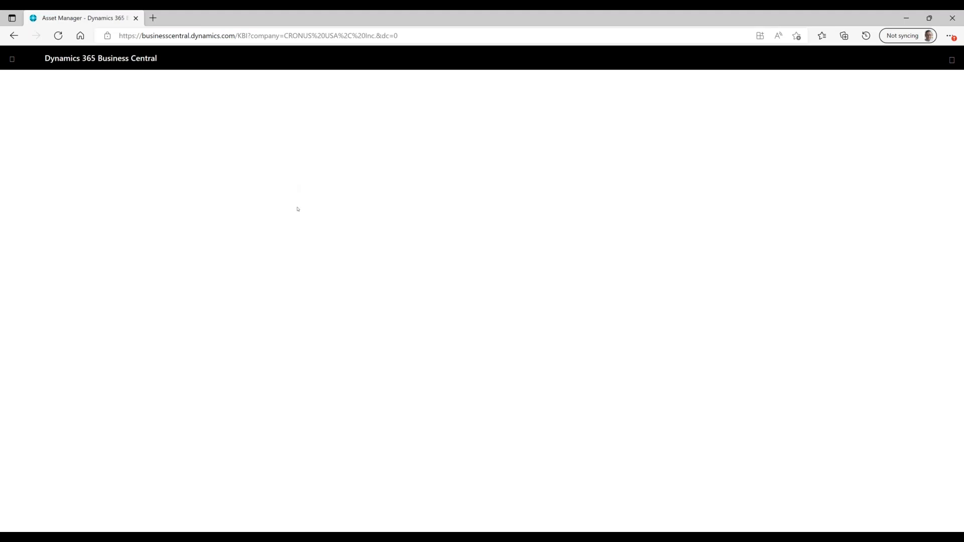
scroll(298, 209, down, 5)
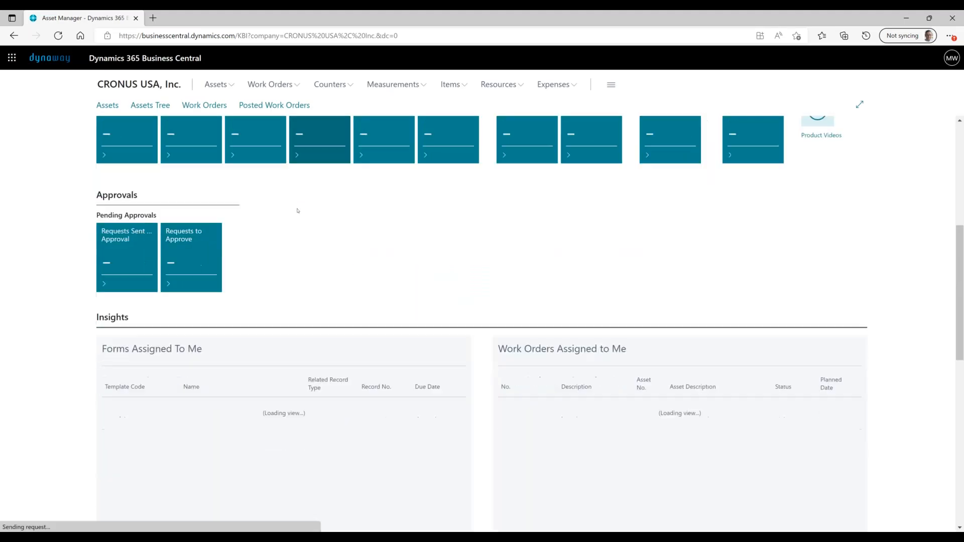
scroll(219, 262, down, 5)
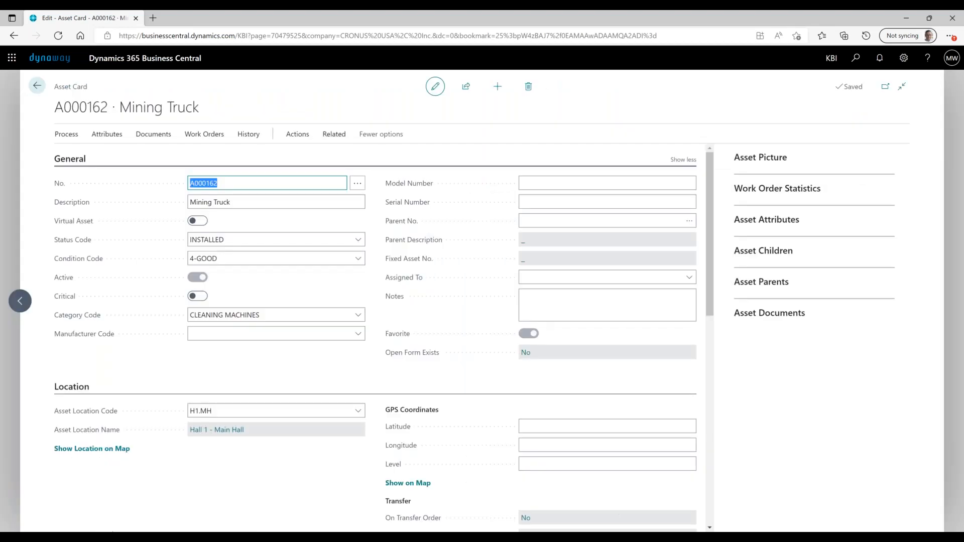
Open the Mining Truck's related forms and review its open forms, completed asset forms and completed checklists
click(343, 138)
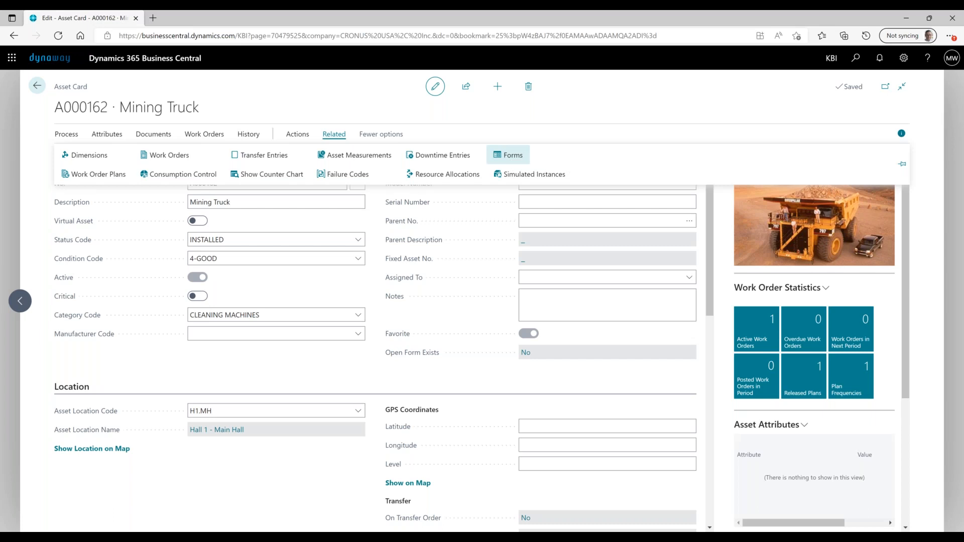
click(508, 155)
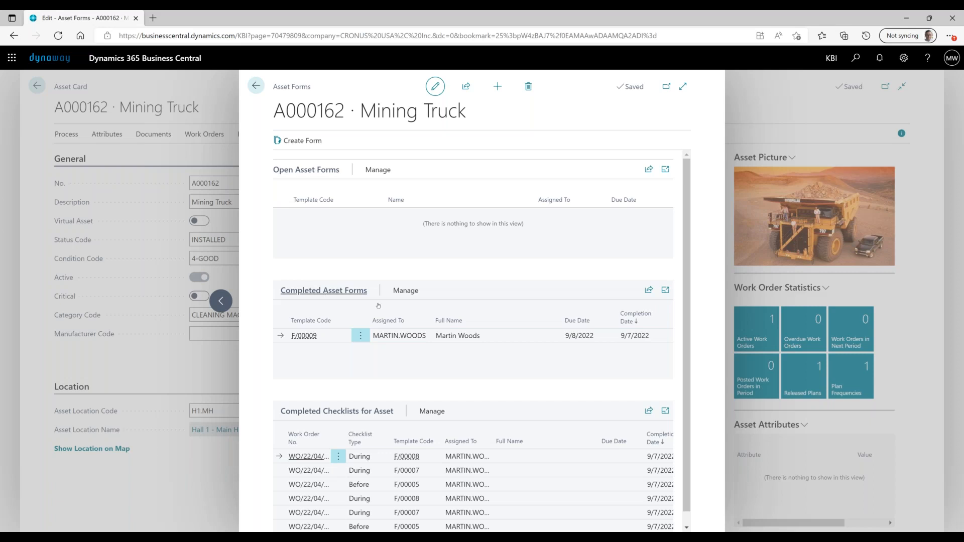
scroll(402, 321, down, 1)
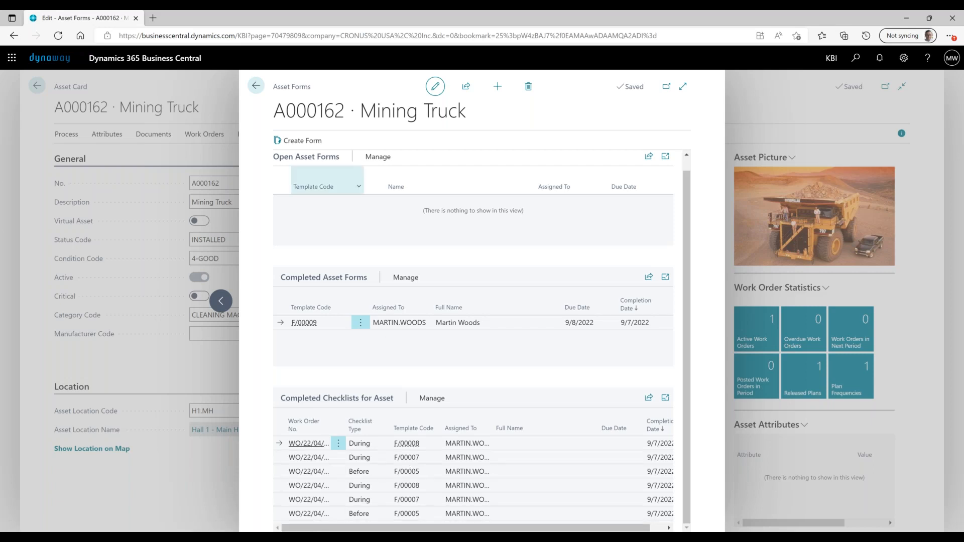
Create an asset form for the Mining Truck from template F/00009, assigned to the listed user with due date 9/9/2022
click(303, 142)
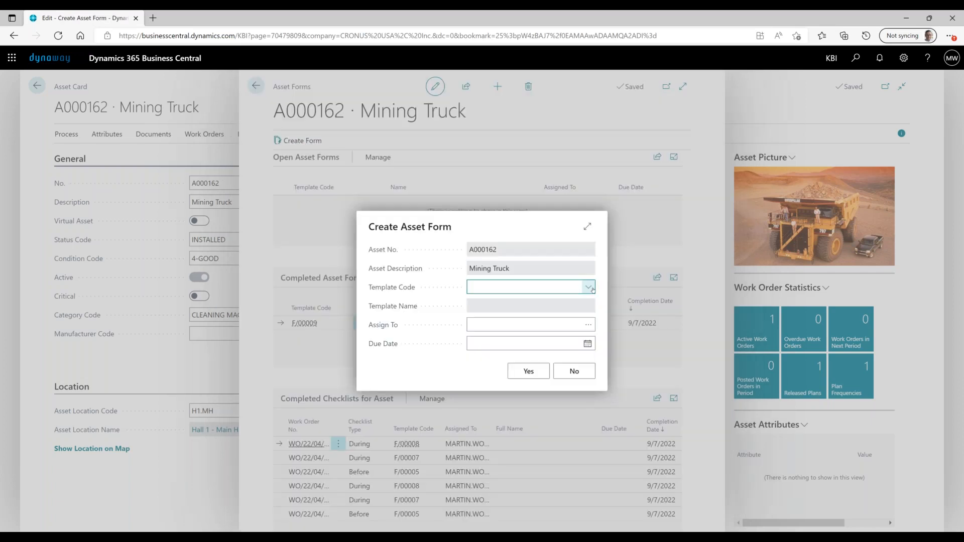
click(589, 288)
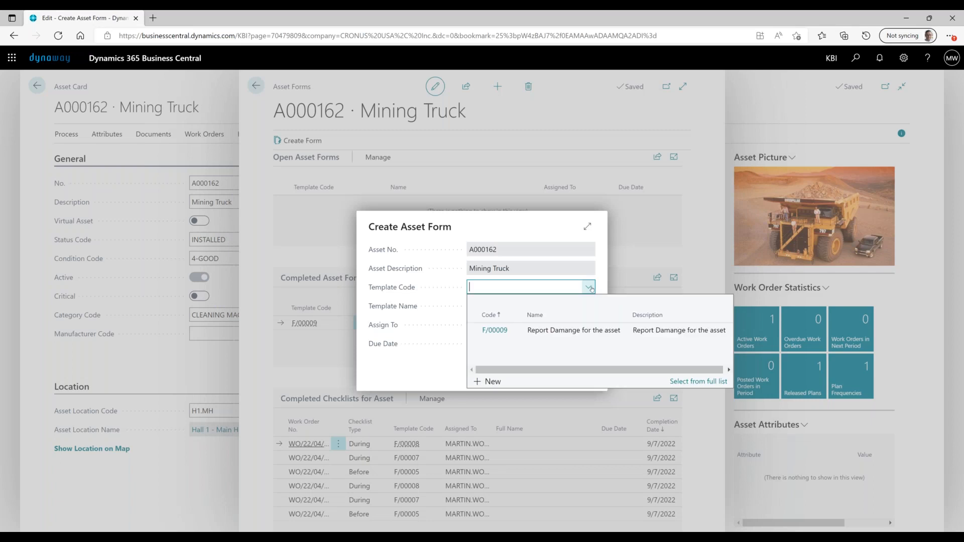
click(544, 335)
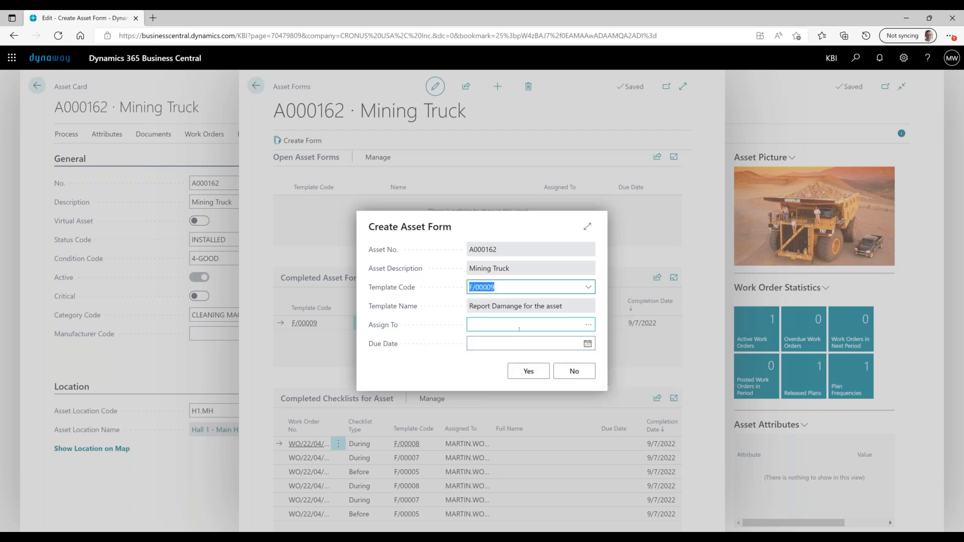
click(543, 321)
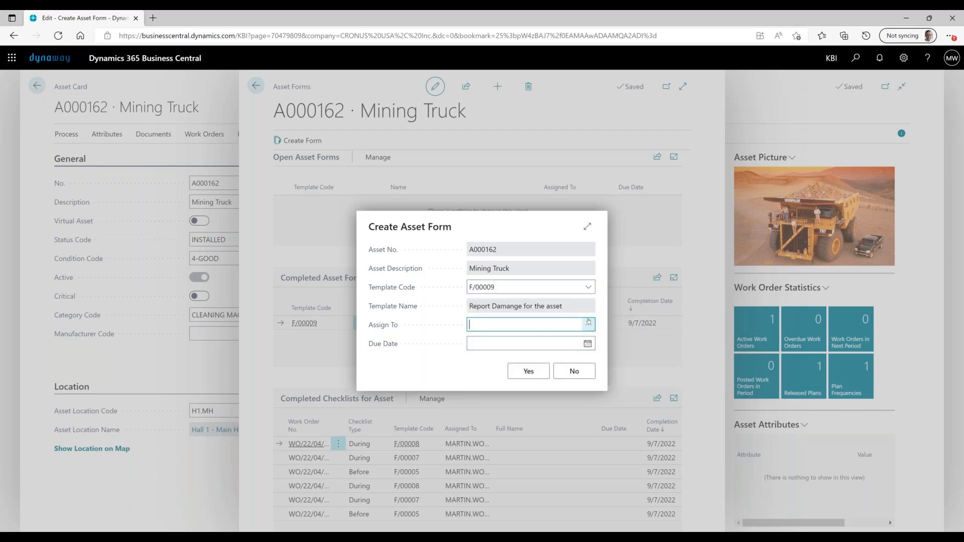
click(587, 324)
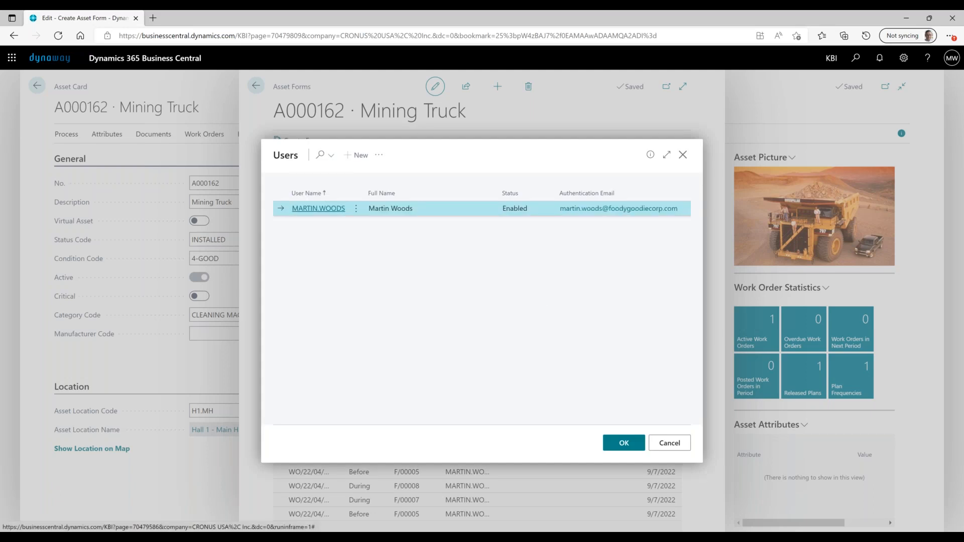
click(320, 208)
click(587, 343)
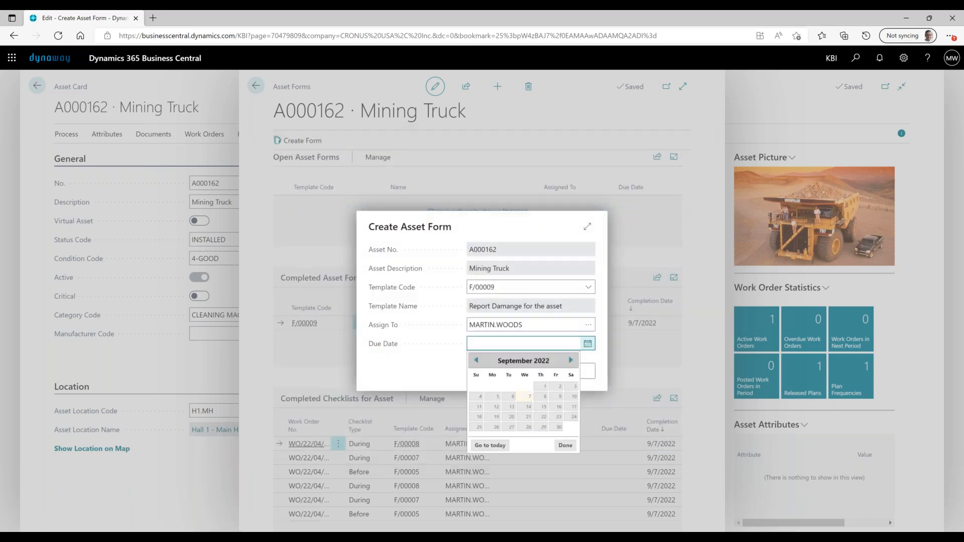
click(556, 397)
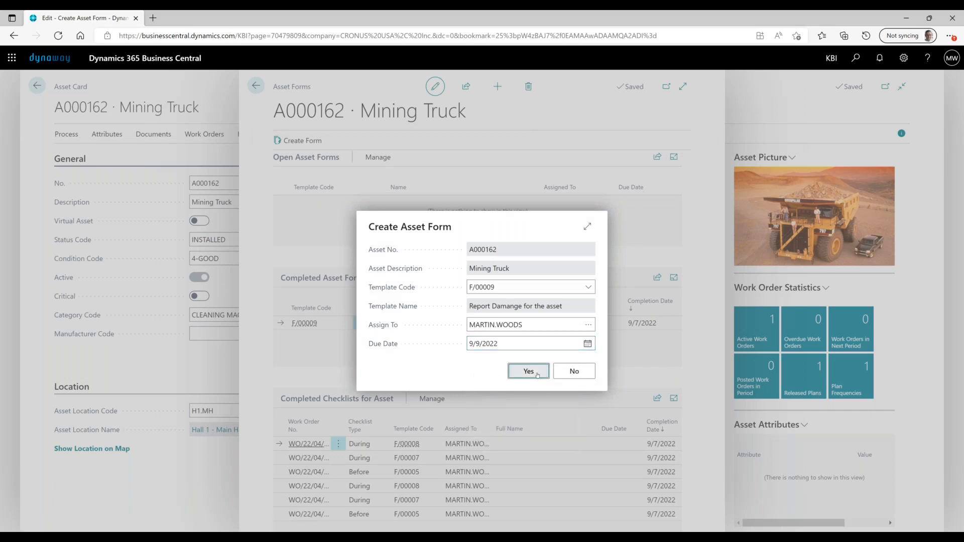
click(528, 371)
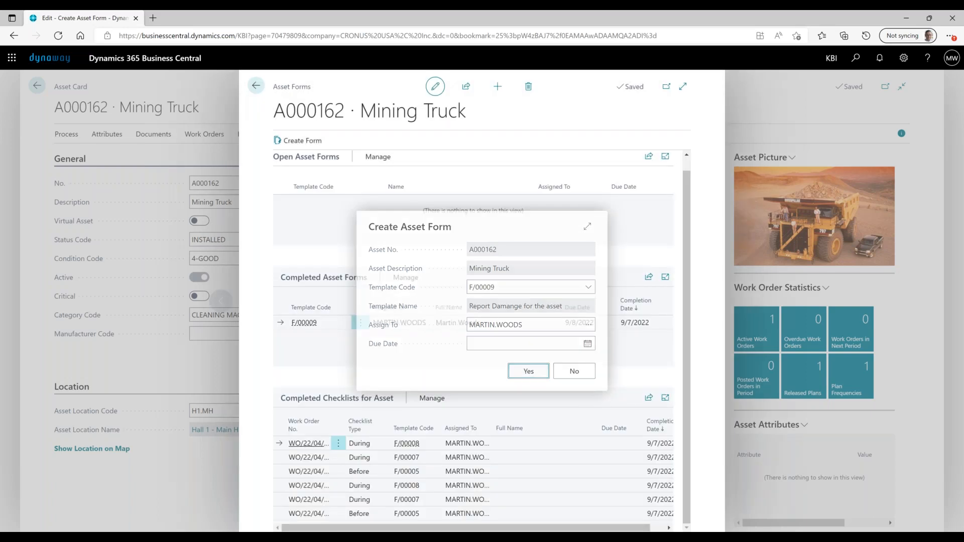
Return to the Asset Manager home page and reload it to check the Forms Assigned To Me list
click(264, 89)
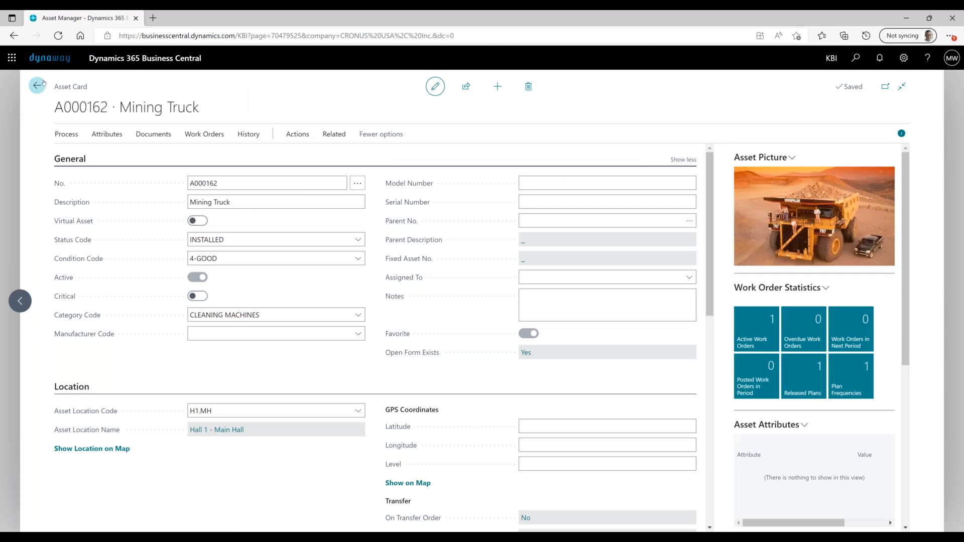
click(38, 85)
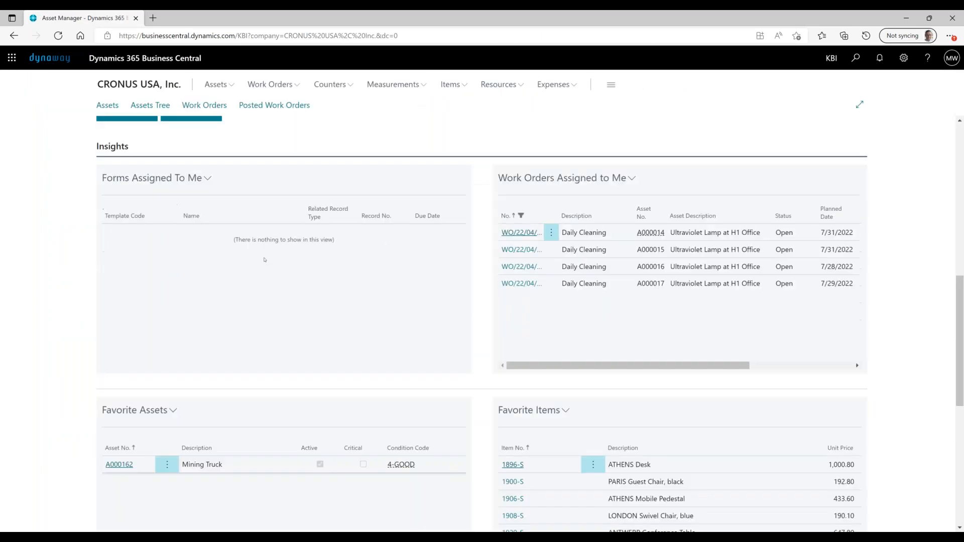
scroll(203, 268, up, 1)
scroll(195, 254, up, 3)
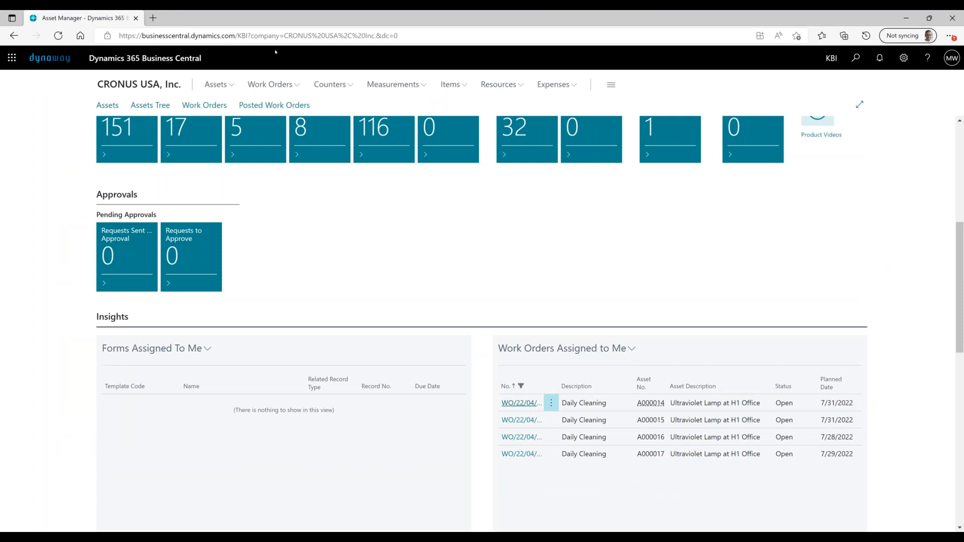
click(276, 35)
key(Return)
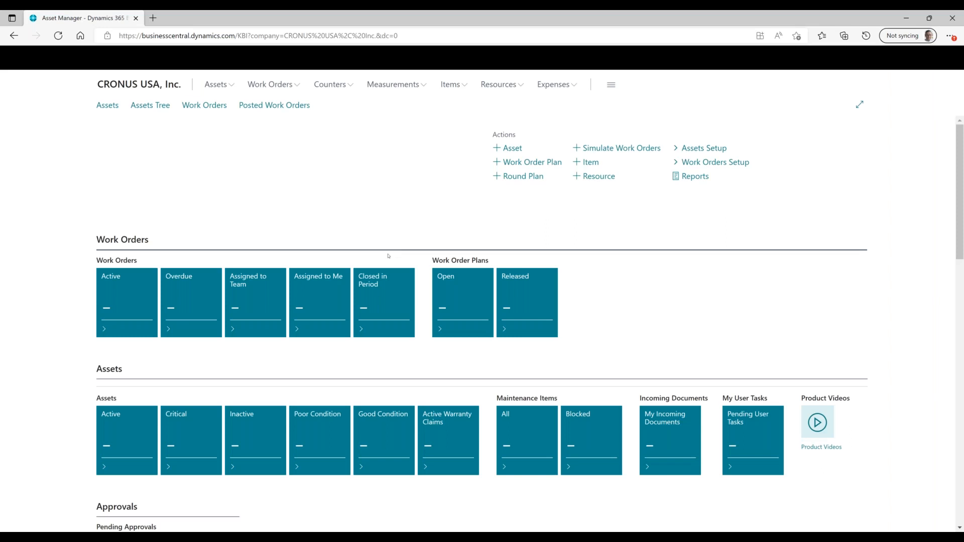
scroll(387, 256, down, 6)
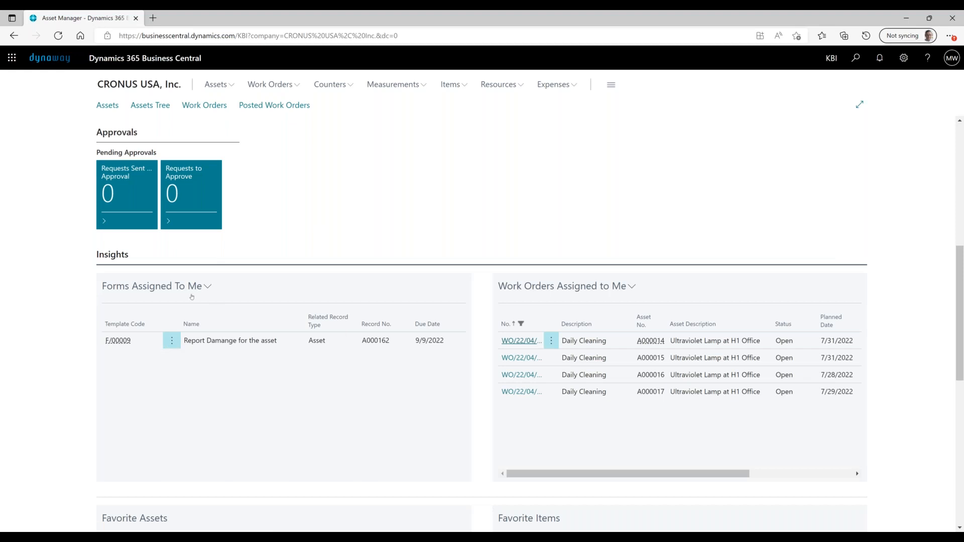
Start completing the assigned form F/00009, choosing resource LP as who made the damage and 30000 as the potential cost
click(171, 341)
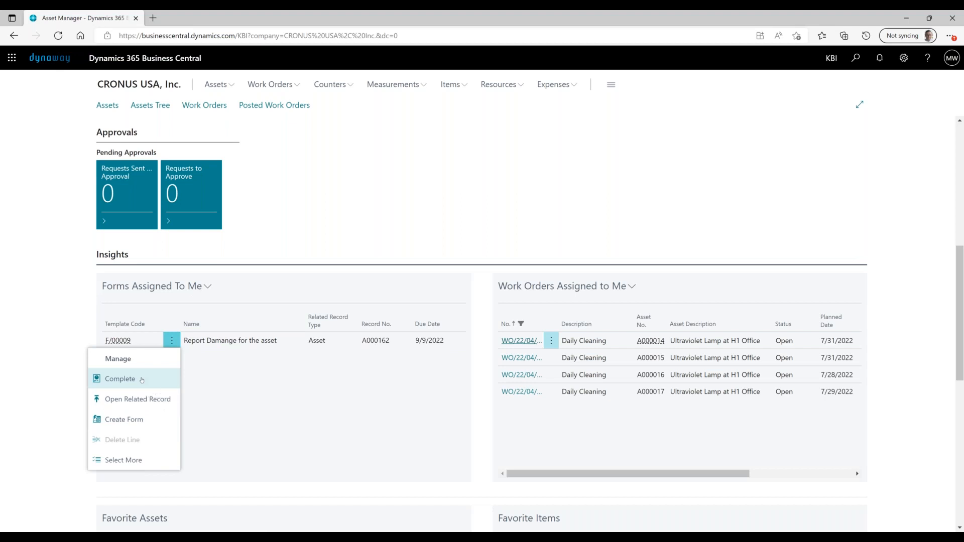
click(141, 380)
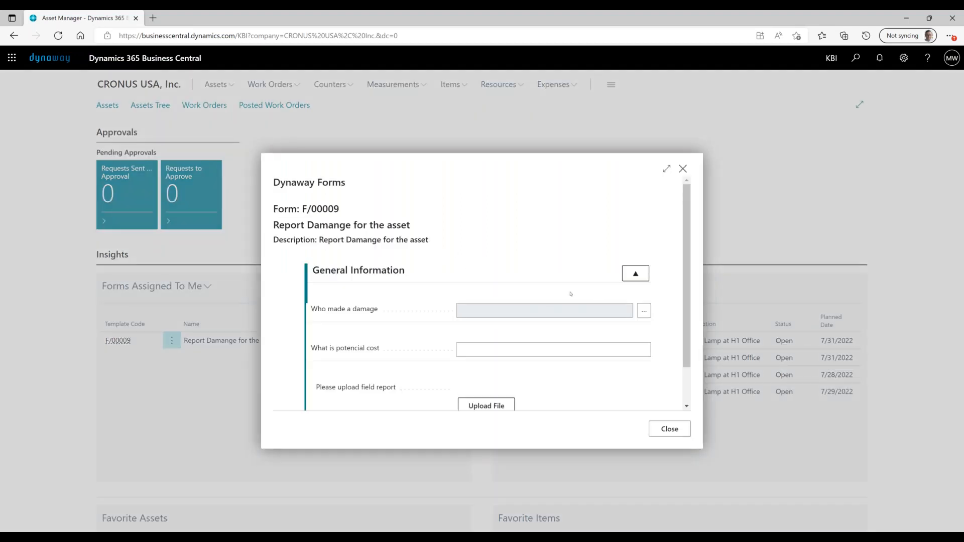
scroll(570, 293, down, 1)
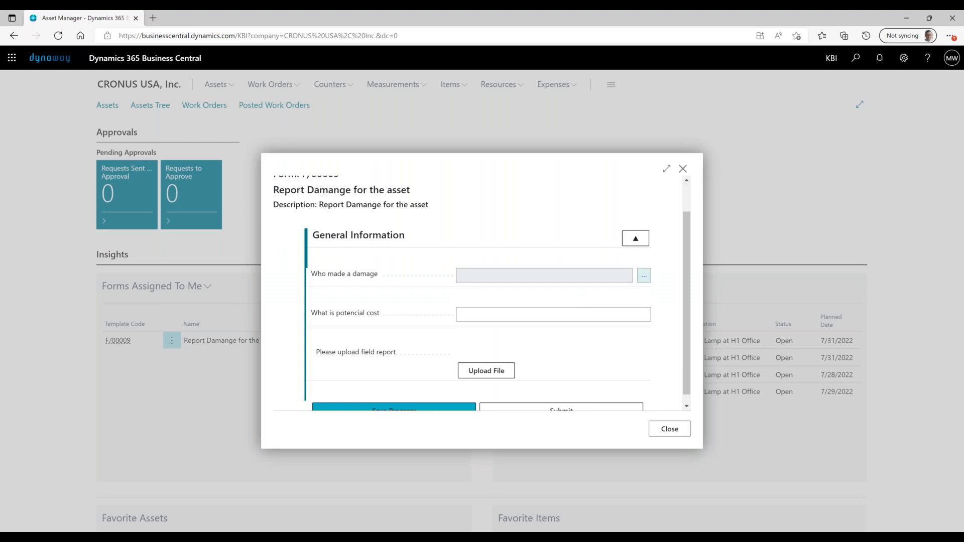
click(645, 277)
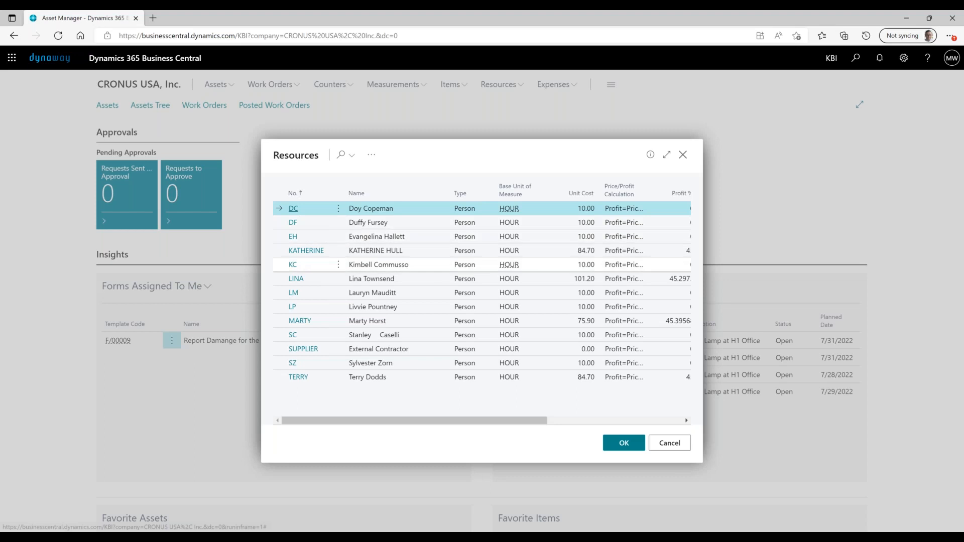
click(292, 307)
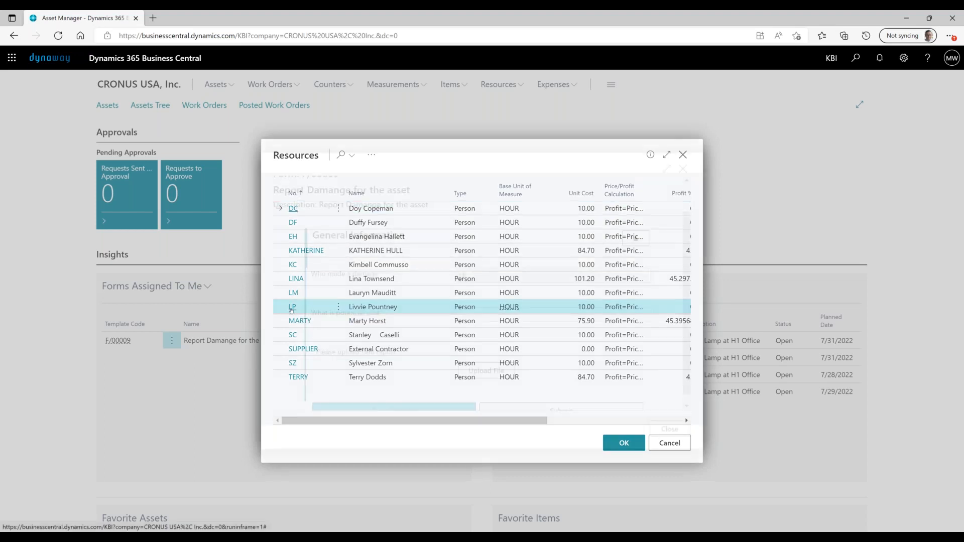
click(502, 315)
text(30000)
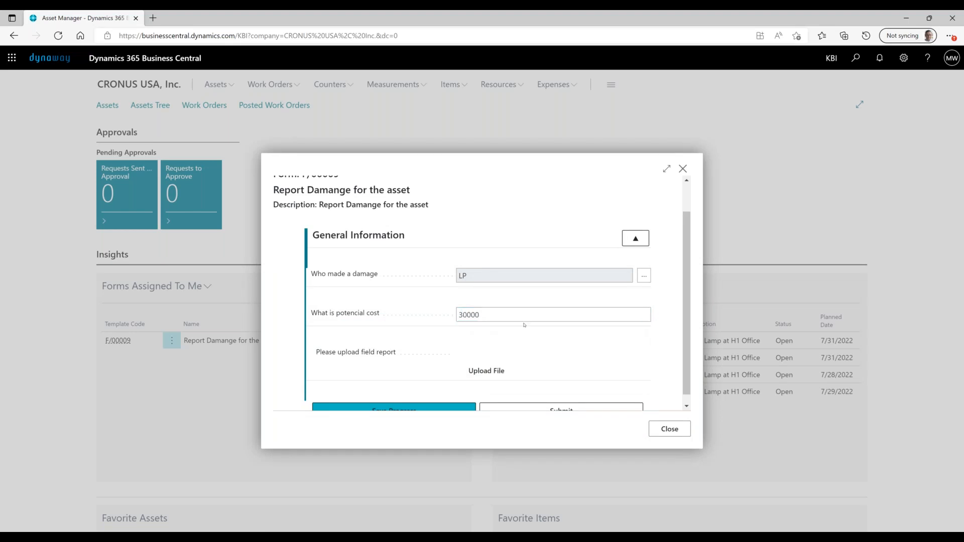
Upload the Damage_Report PDF from the Downloads folder as the form's field report
scroll(483, 363, down, 1)
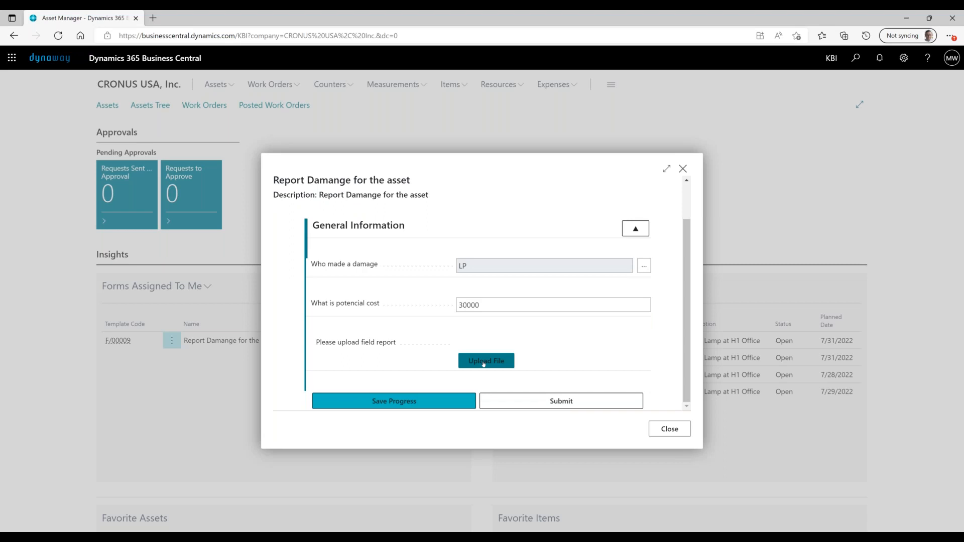
click(484, 364)
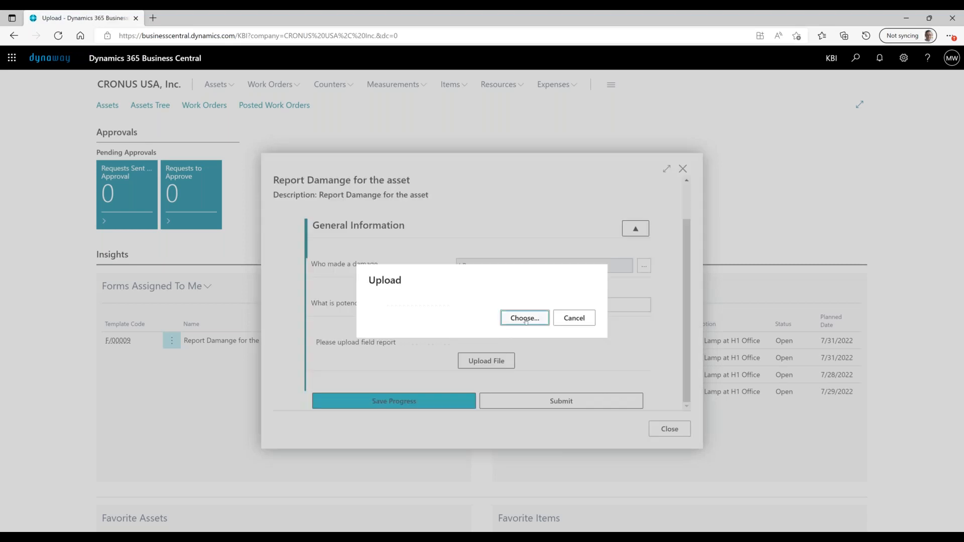
click(525, 318)
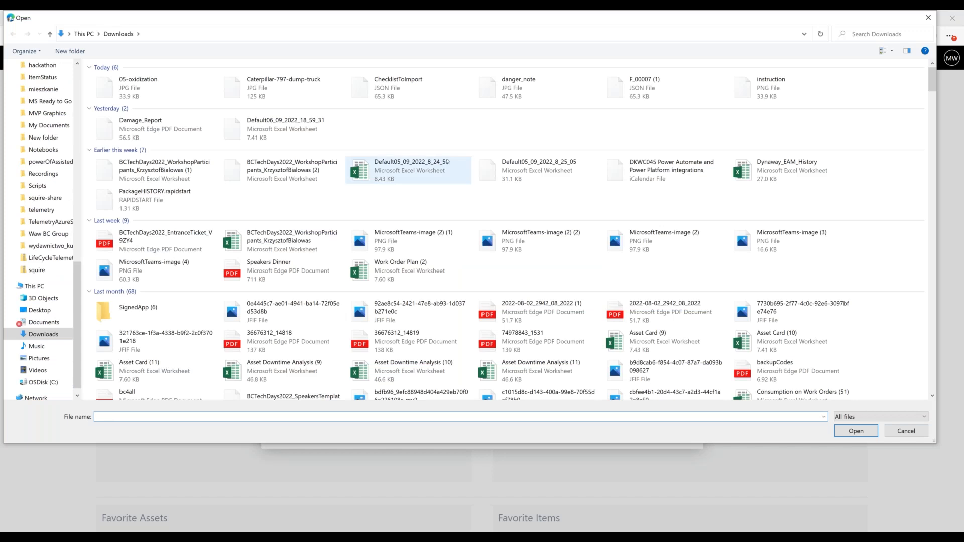
click(179, 132)
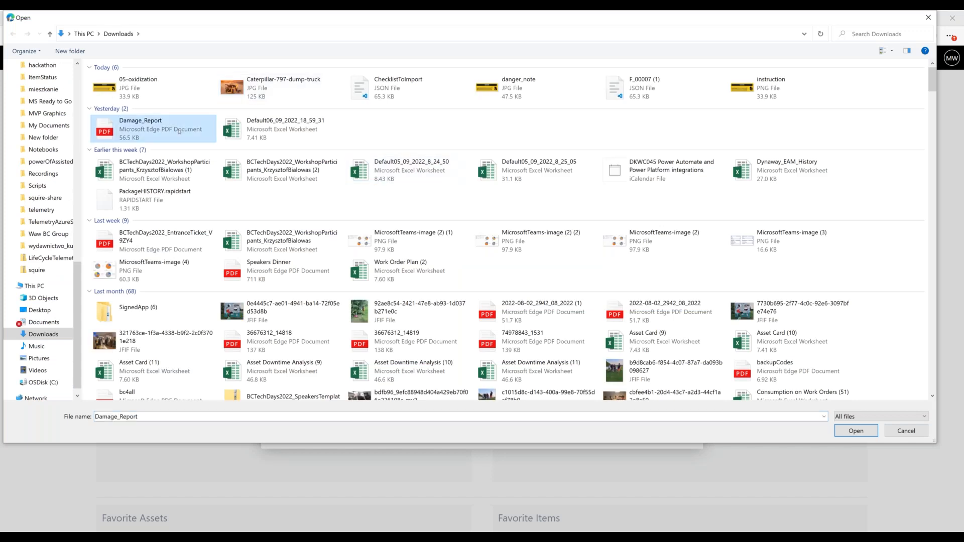
double_click(179, 132)
scroll(525, 291, down, 1)
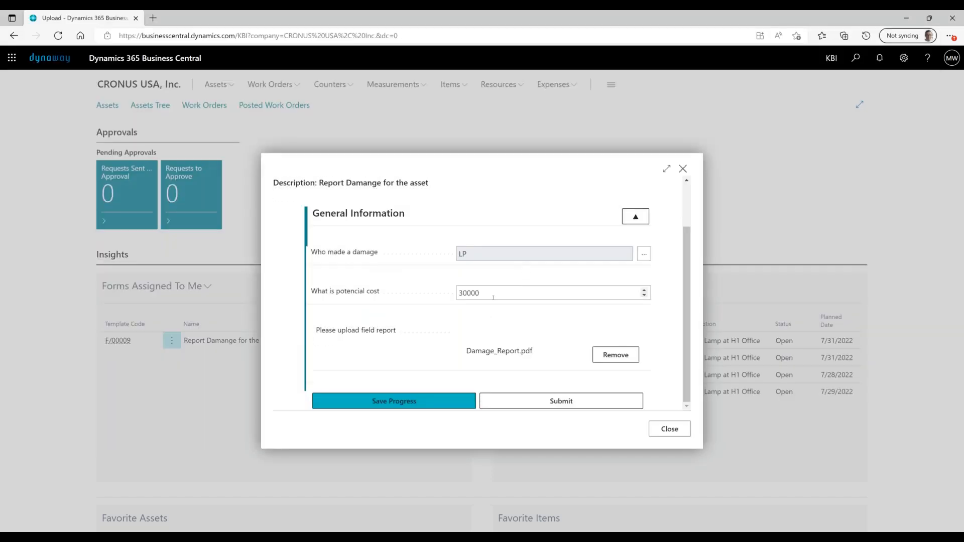
Submit the completed damage report form and open the Form Templates list
click(522, 406)
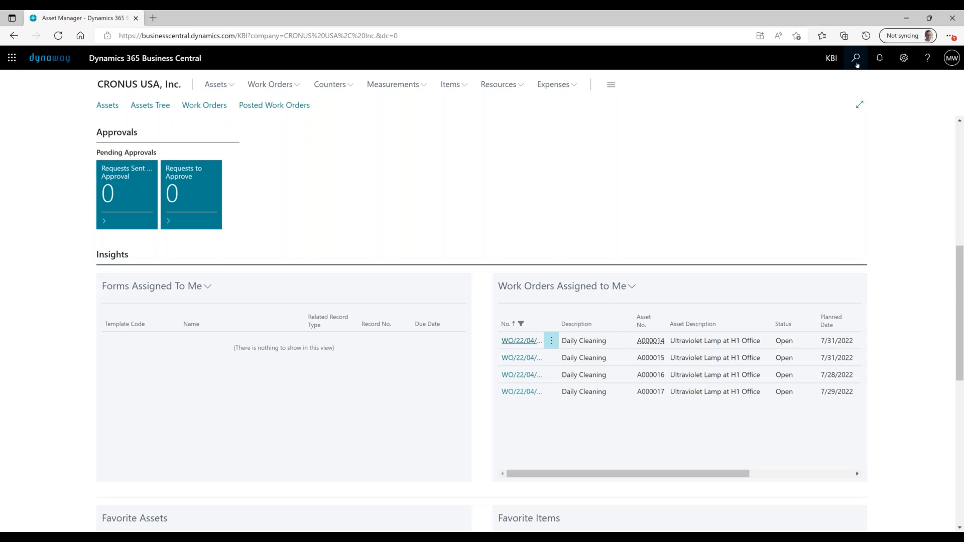
click(855, 58)
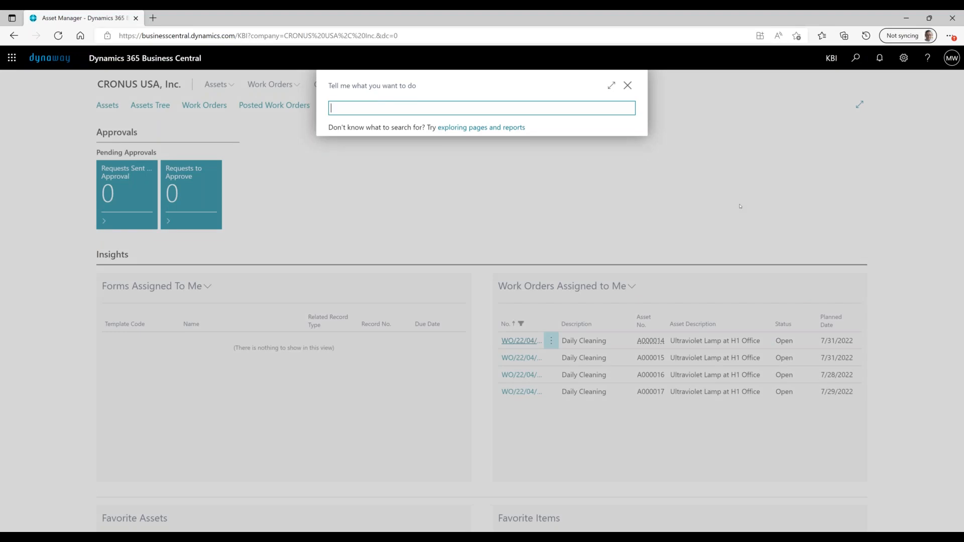
text(f)
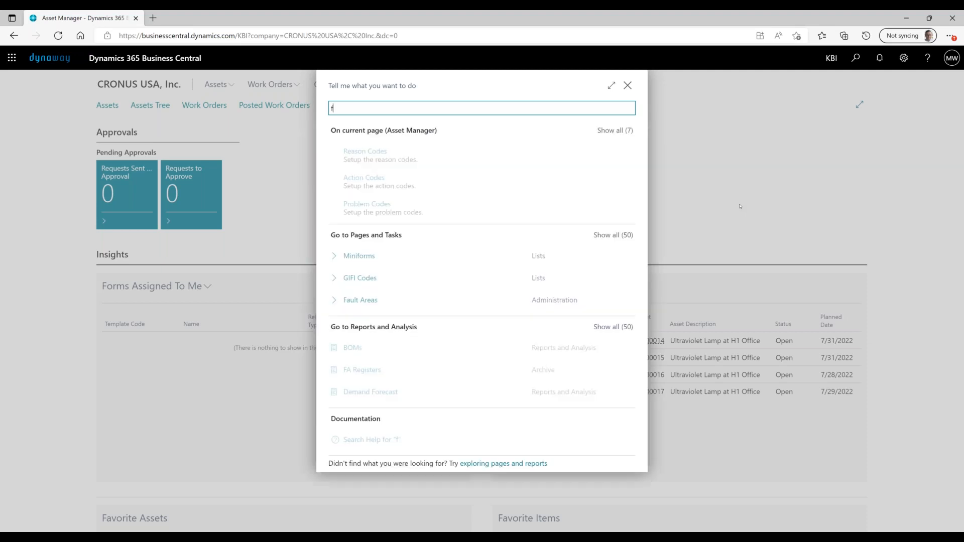
text(orm temp)
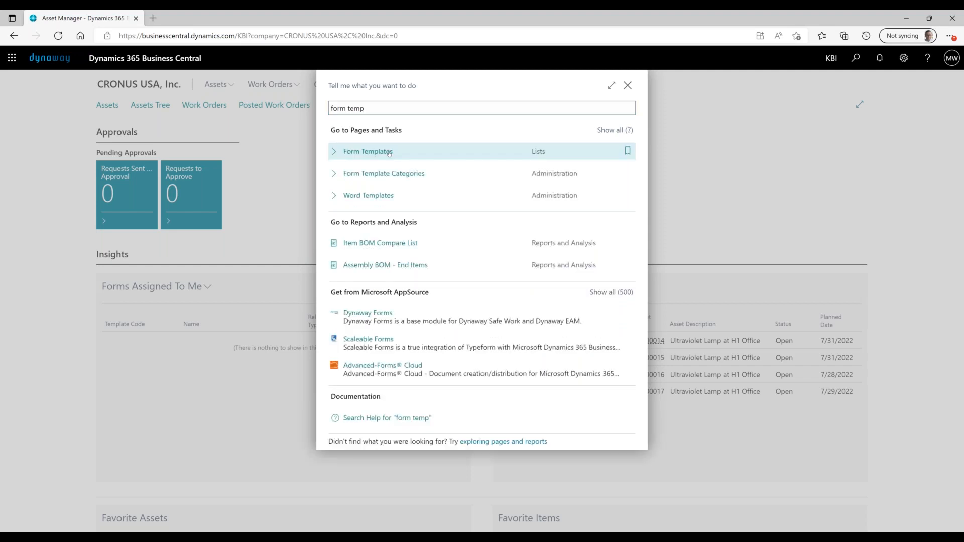
click(389, 151)
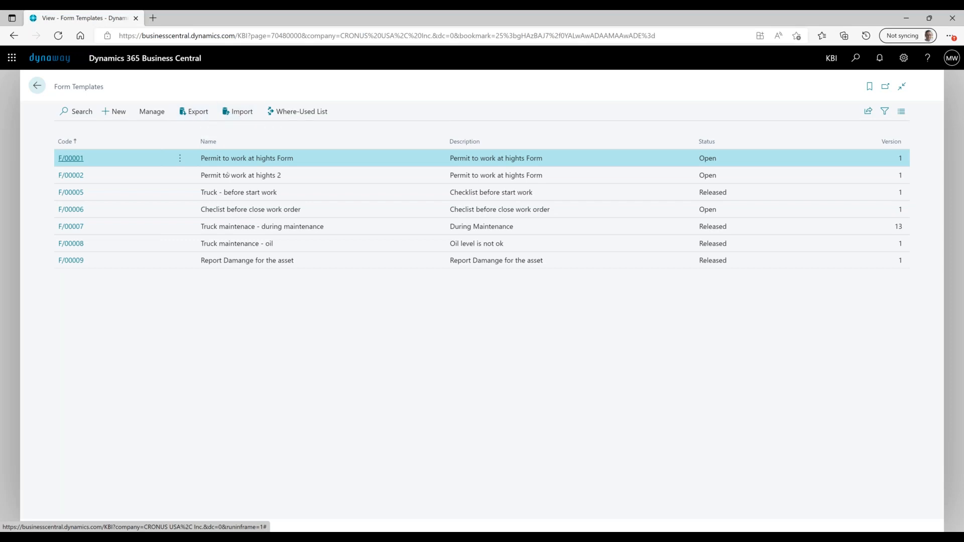
Import a form template from the ChecklistToImport JSON file in the Downloads folder
click(266, 261)
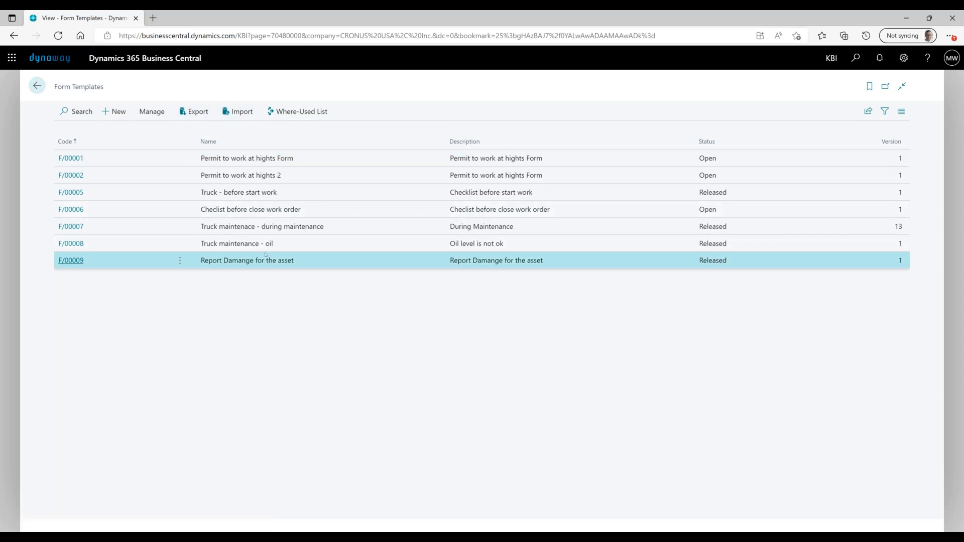
click(234, 111)
click(525, 318)
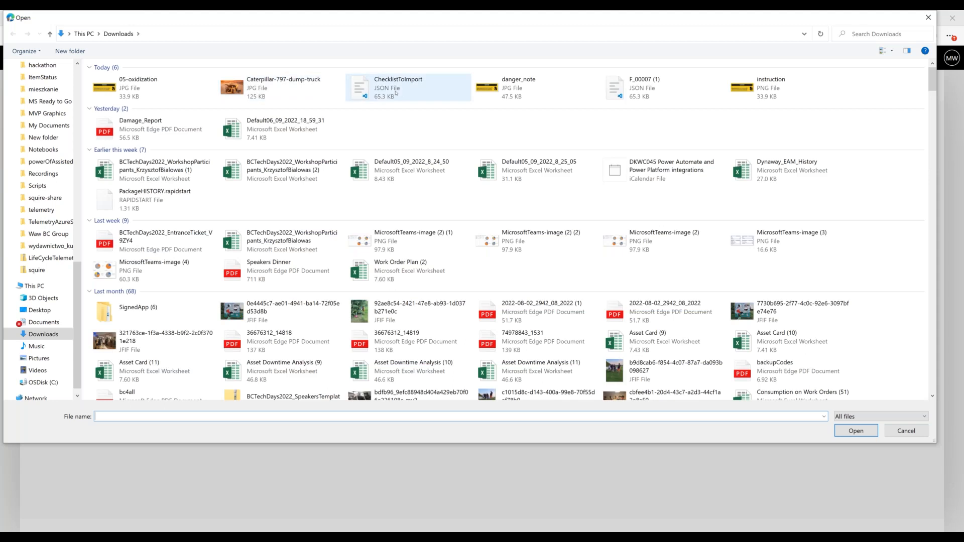
click(395, 93)
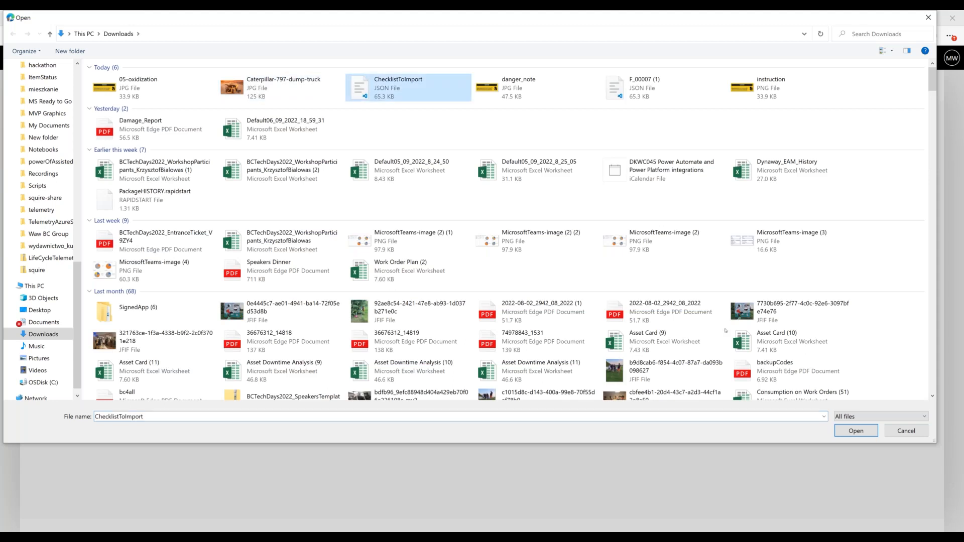
click(855, 431)
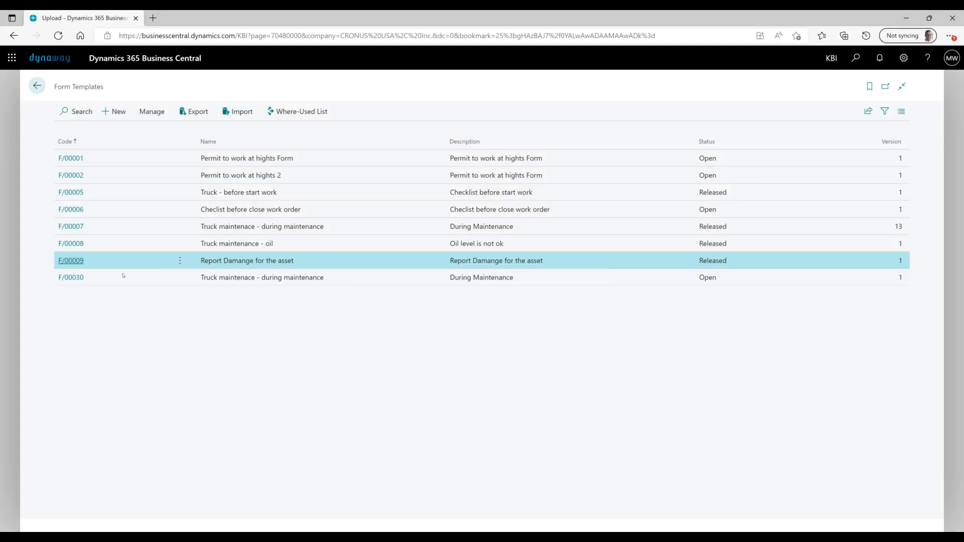
Open the imported form template F/00030 and set its category code to CHECKLIST
click(78, 280)
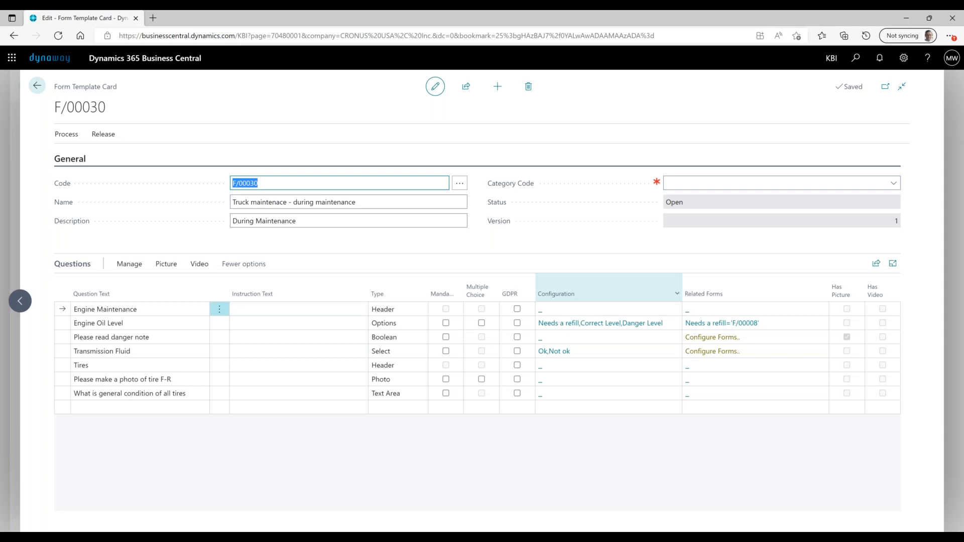
click(896, 181)
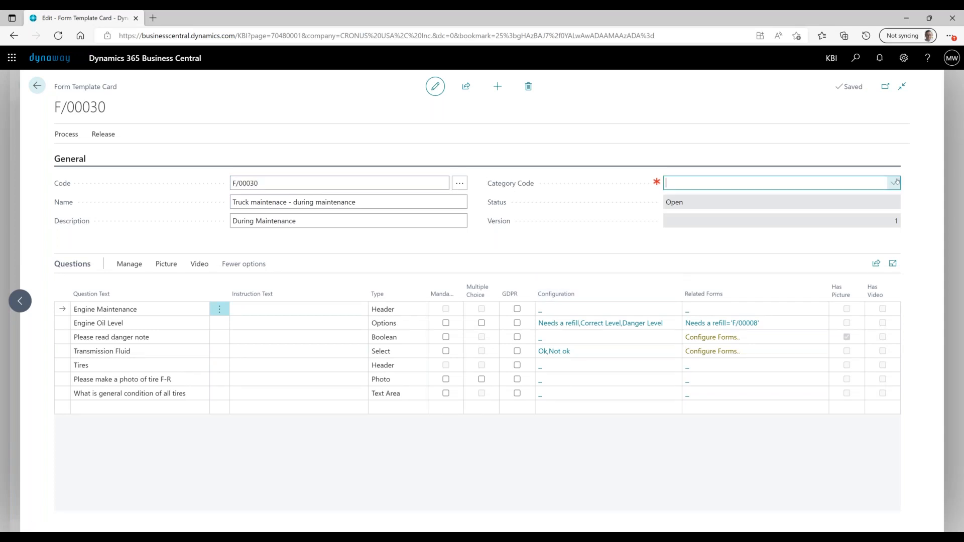
click(895, 183)
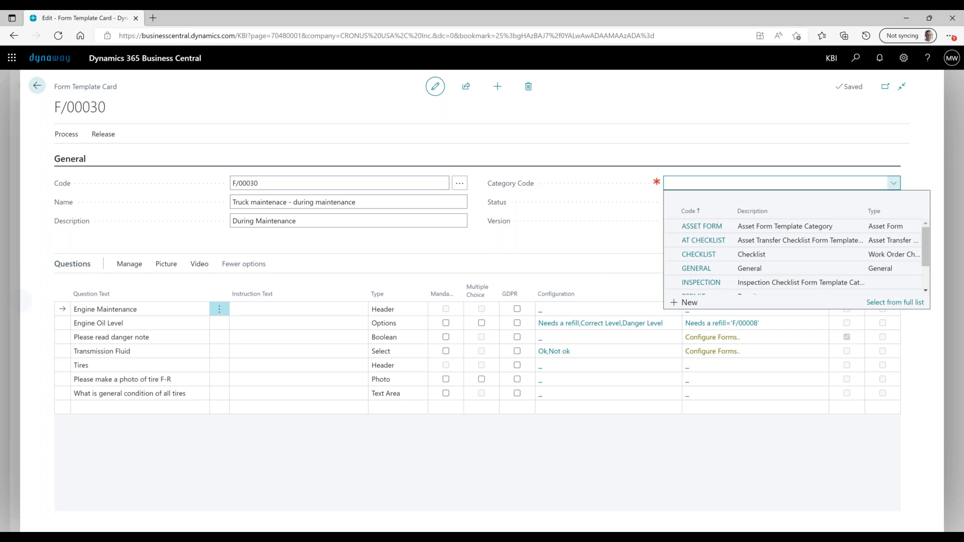
click(703, 261)
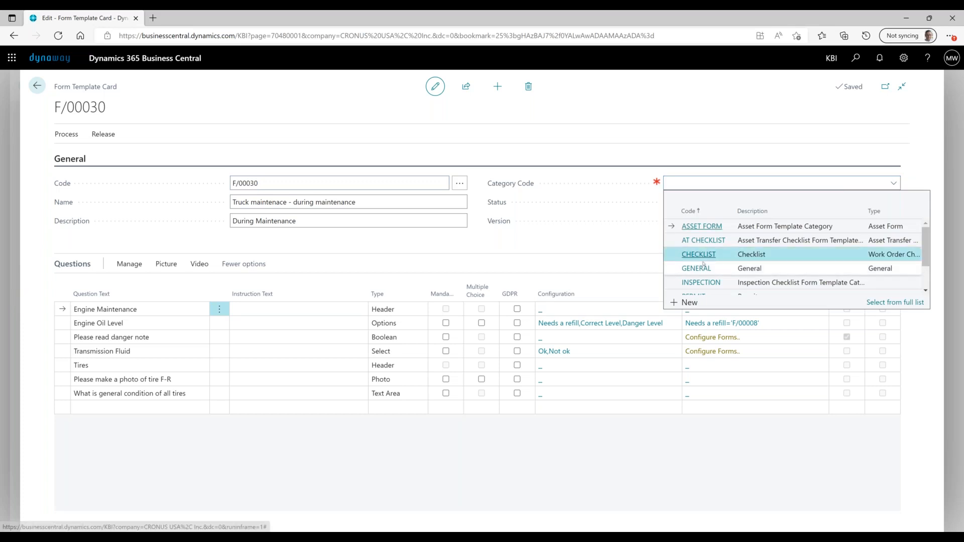